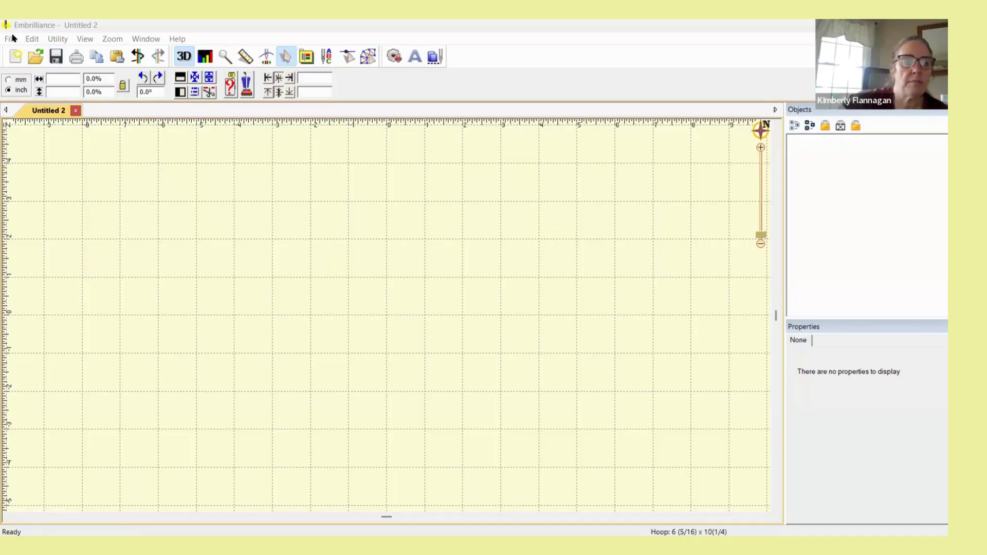
- Import duck.jpg from the Snapplique folder in Create Designs mode and show the image on the canvas
click(13, 39)
key(Escape)
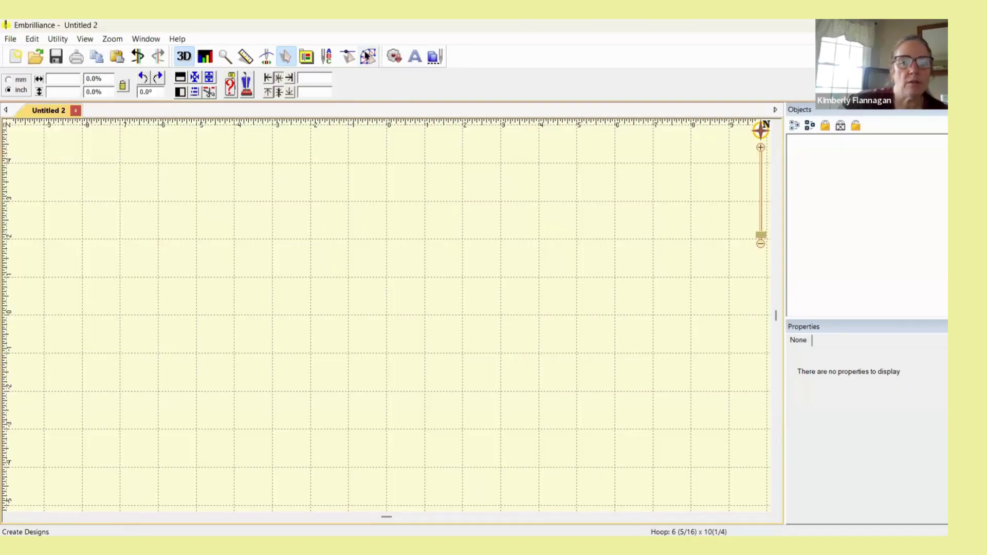
click(369, 58)
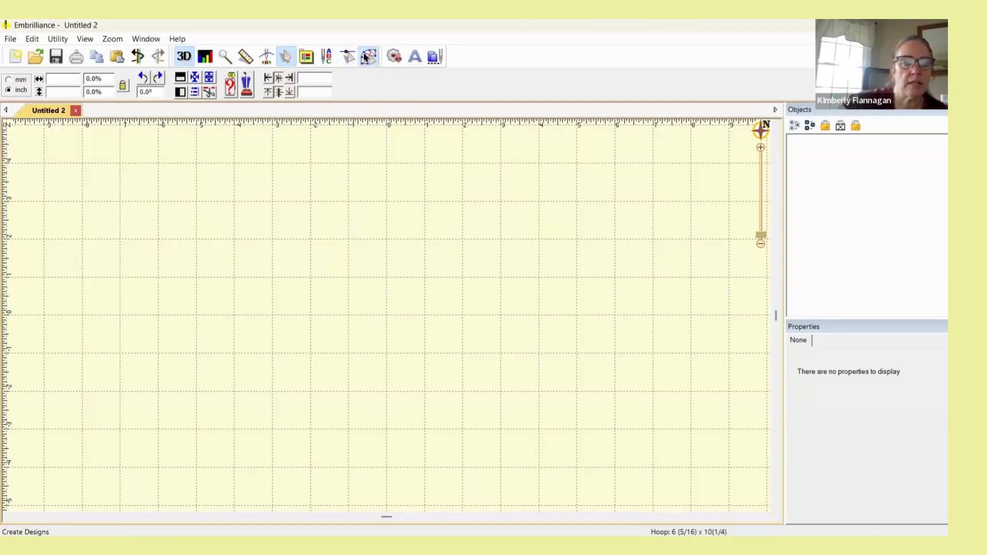
click(15, 77)
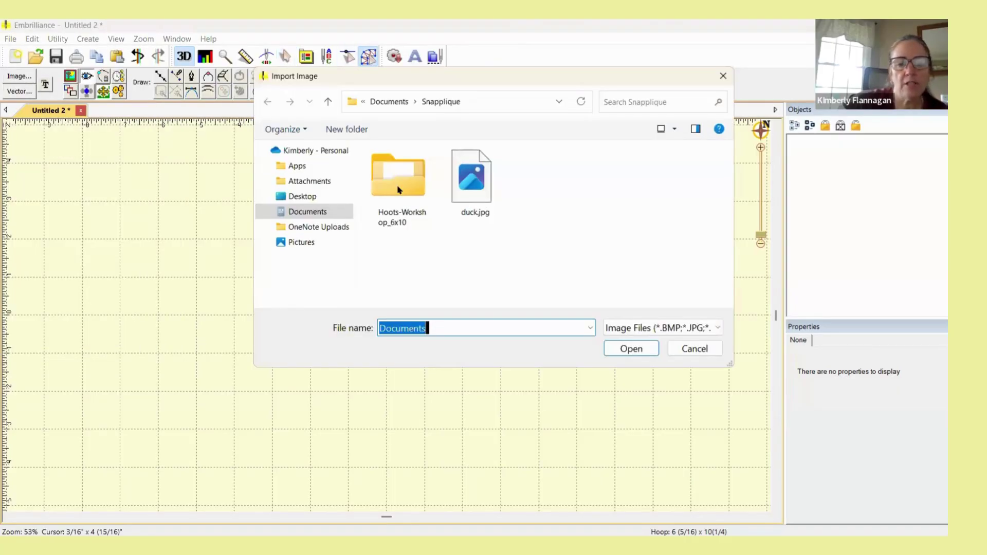
click(472, 177)
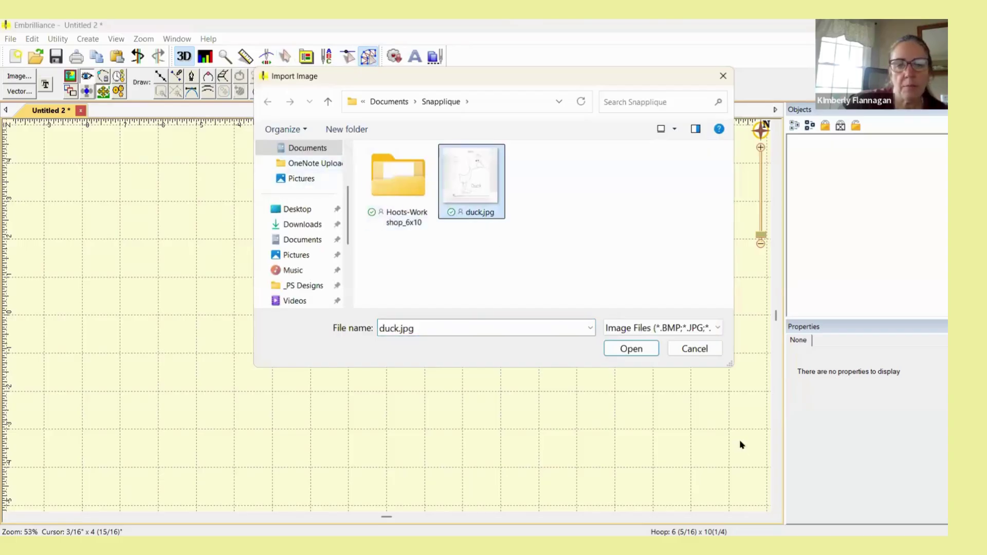
click(641, 349)
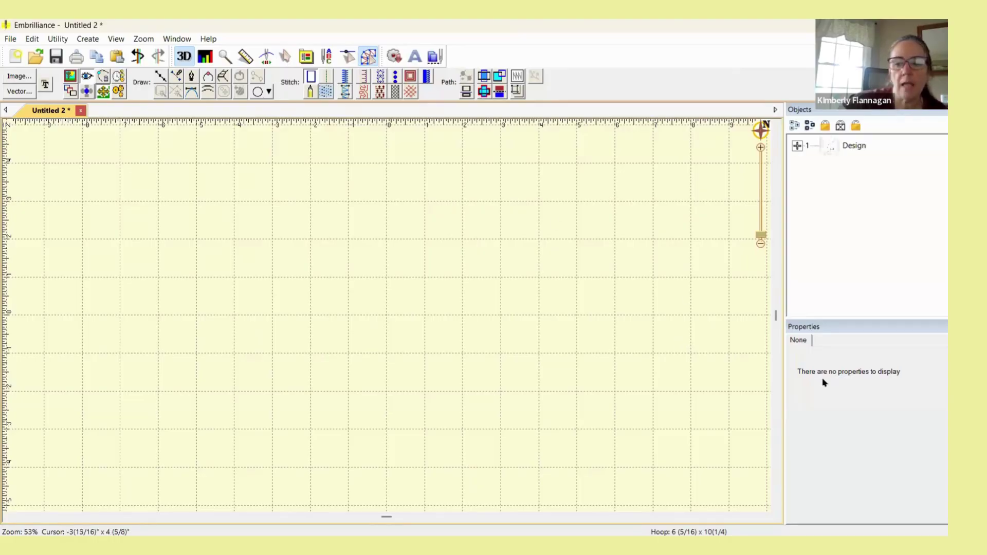
click(70, 78)
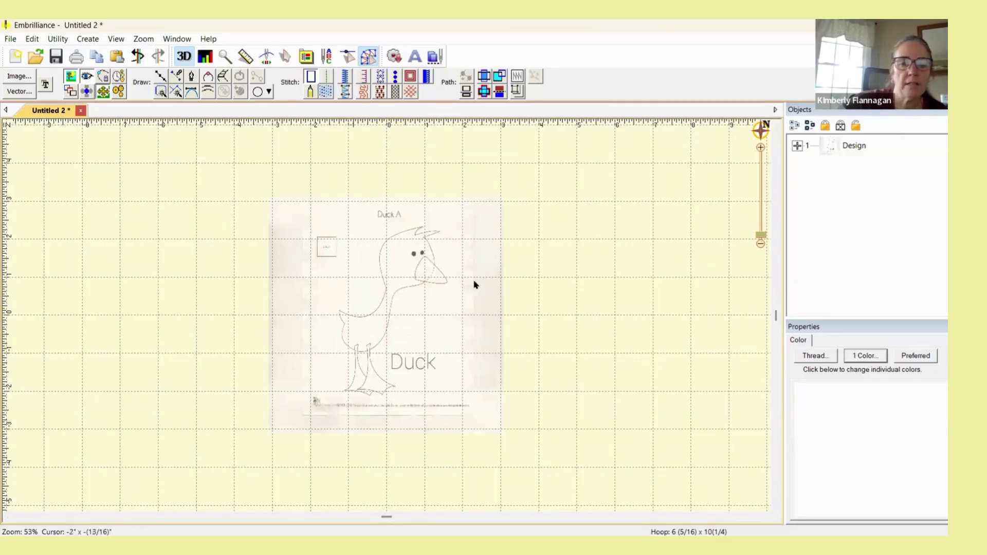
- Enlarge the duck image proportionally to more than double its size and recentre it on the design page
click(396, 311)
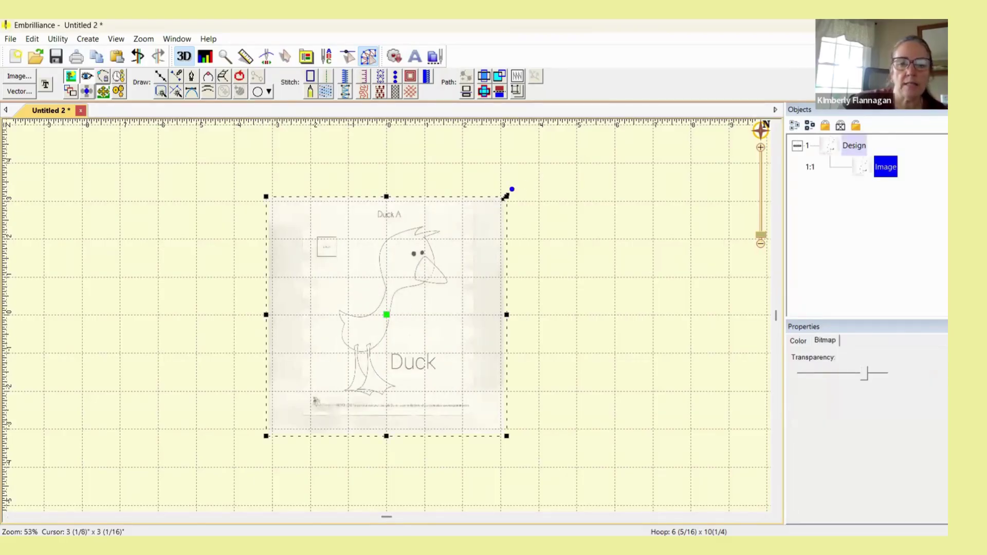
drag(722, 176, 722, 176)
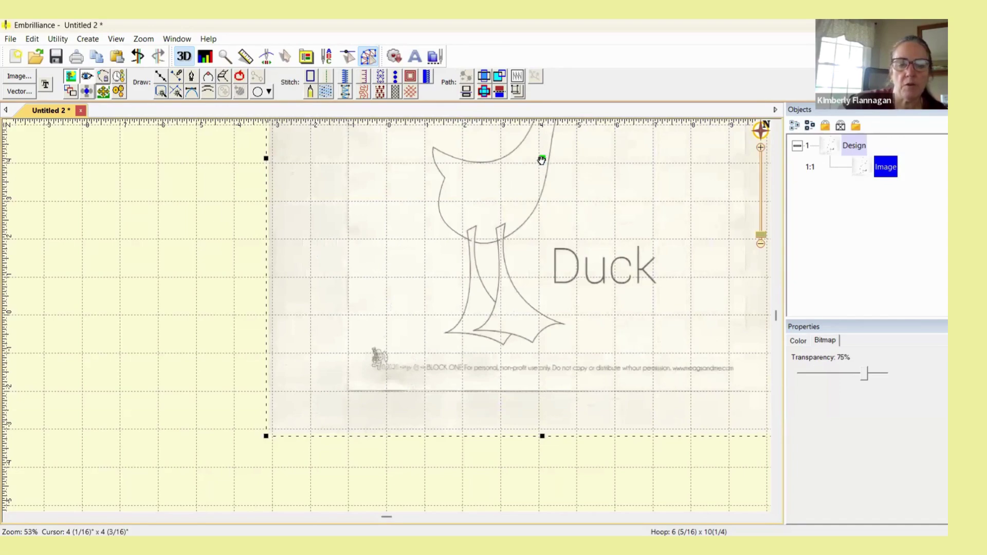
mouse_move(541, 159)
mouse_down()
mouse_move(386, 274)
mouse_move(389, 295)
mouse_up()
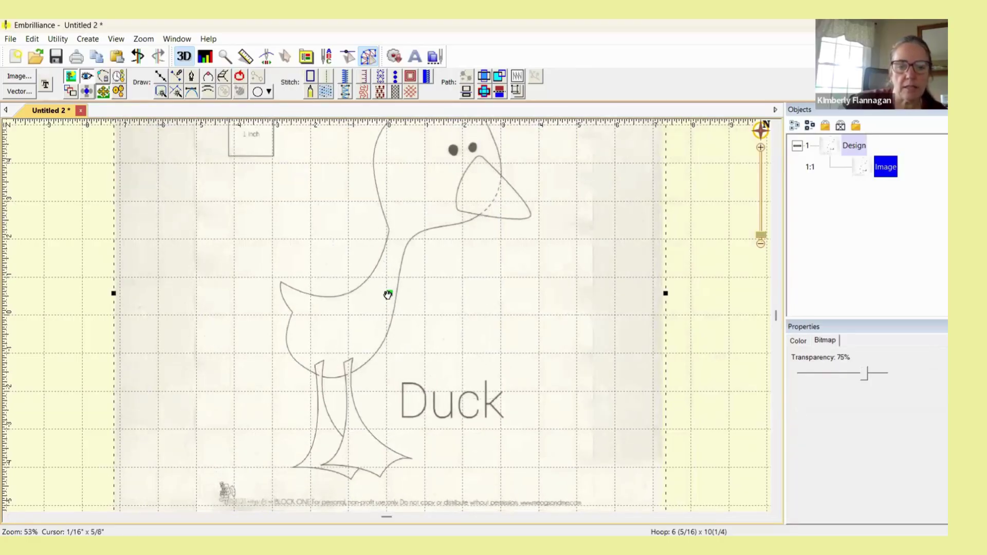
mouse_move(388, 294)
mouse_down()
mouse_move(390, 326)
mouse_move(395, 315)
mouse_up()
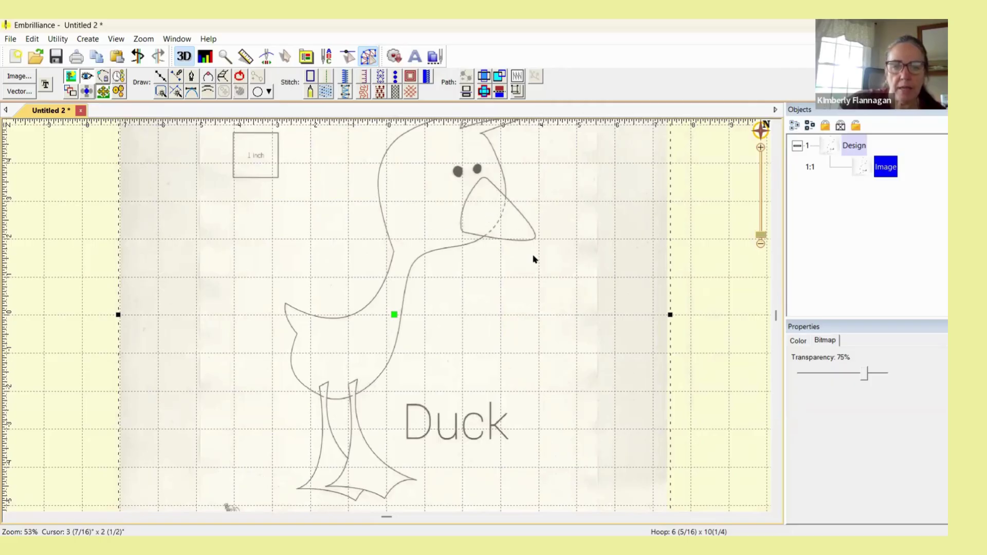
scroll(533, 258, down, 2)
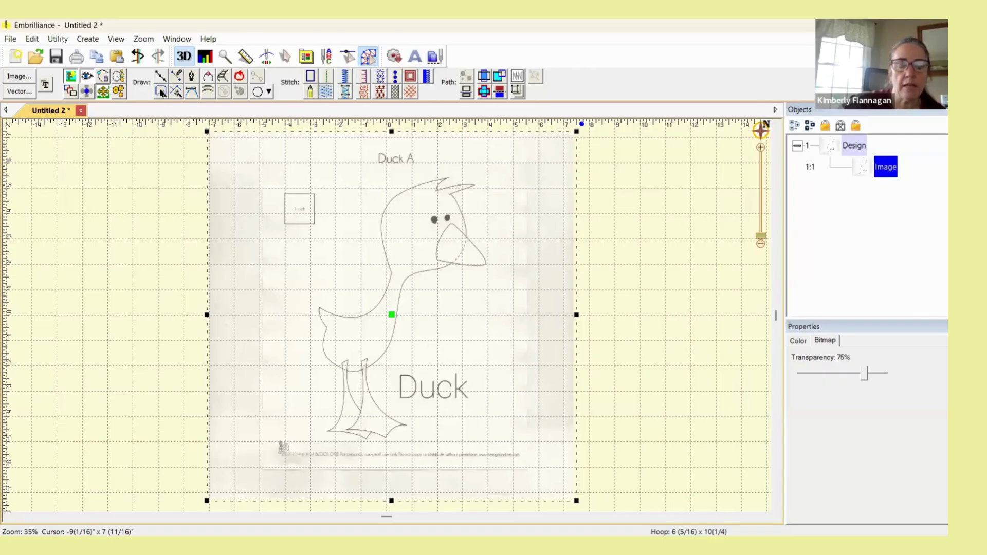
- Trace the duck's body, beak and both legs as outlines with the magic wand at sensitivity 30
click(161, 90)
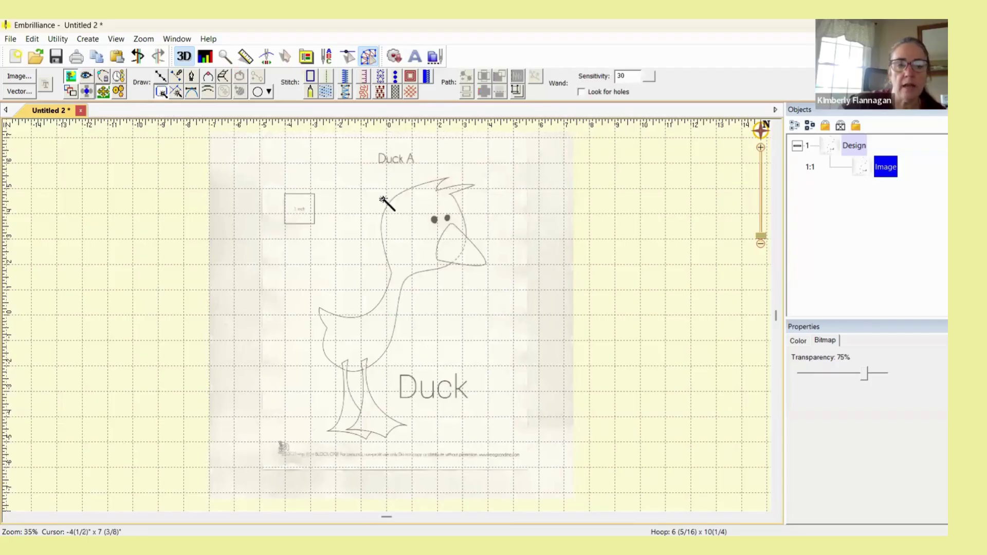
click(404, 229)
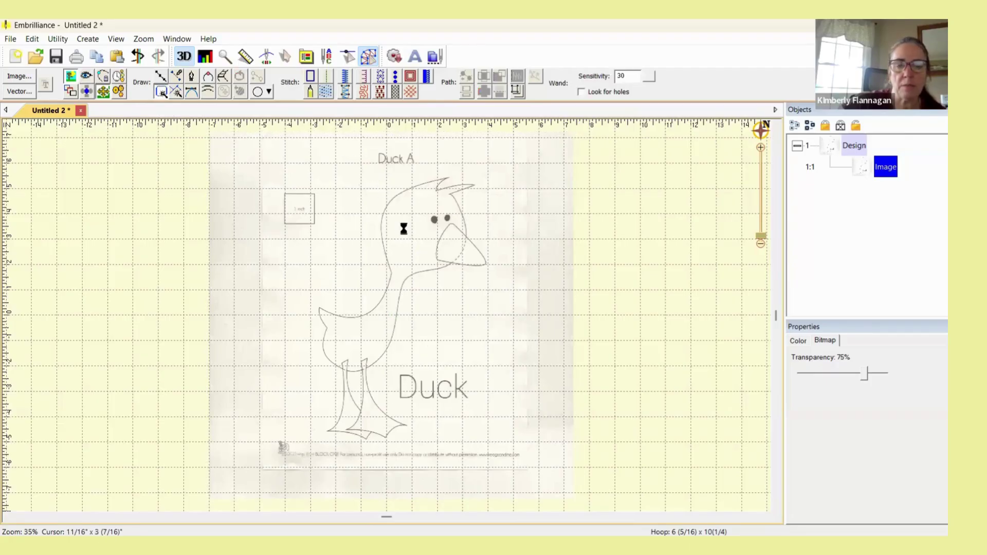
click(462, 245)
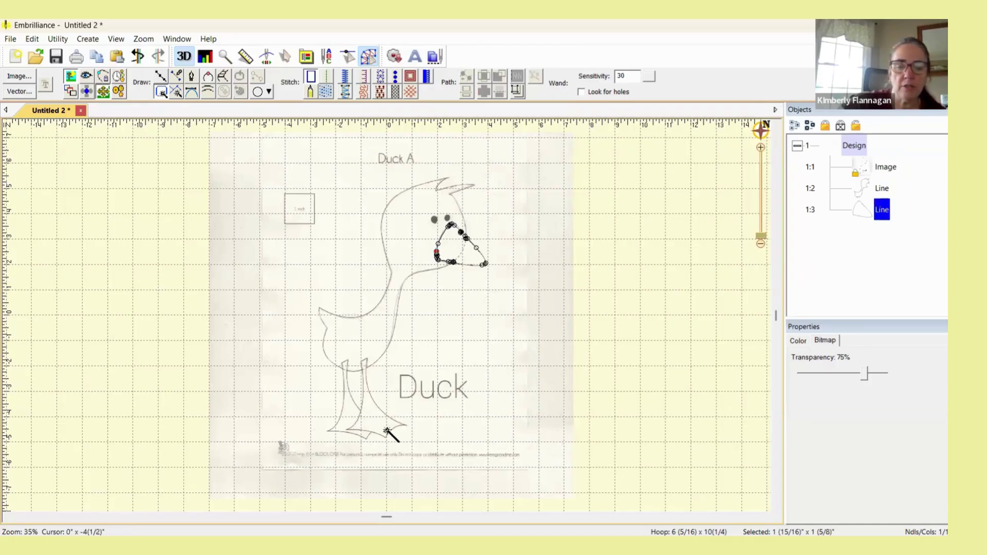
click(348, 416)
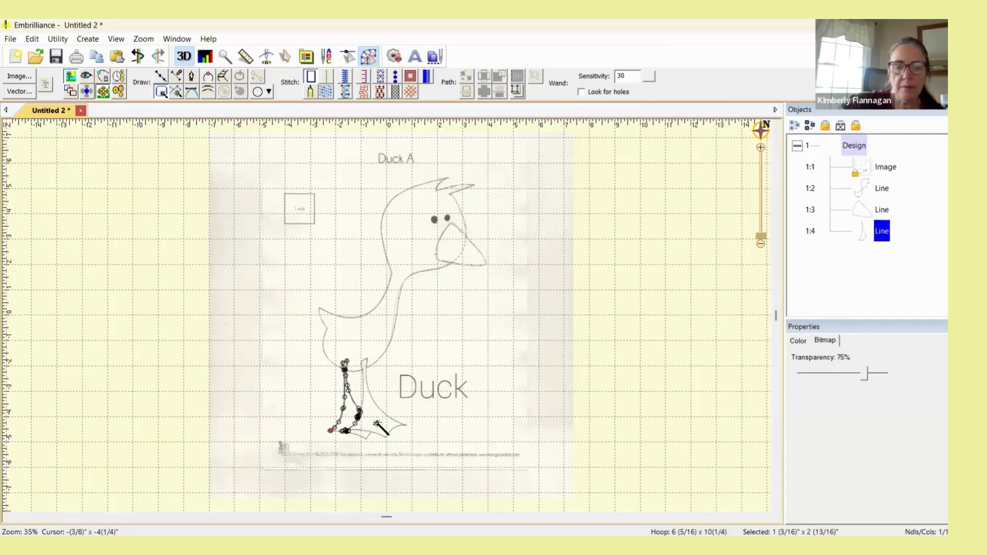
click(377, 423)
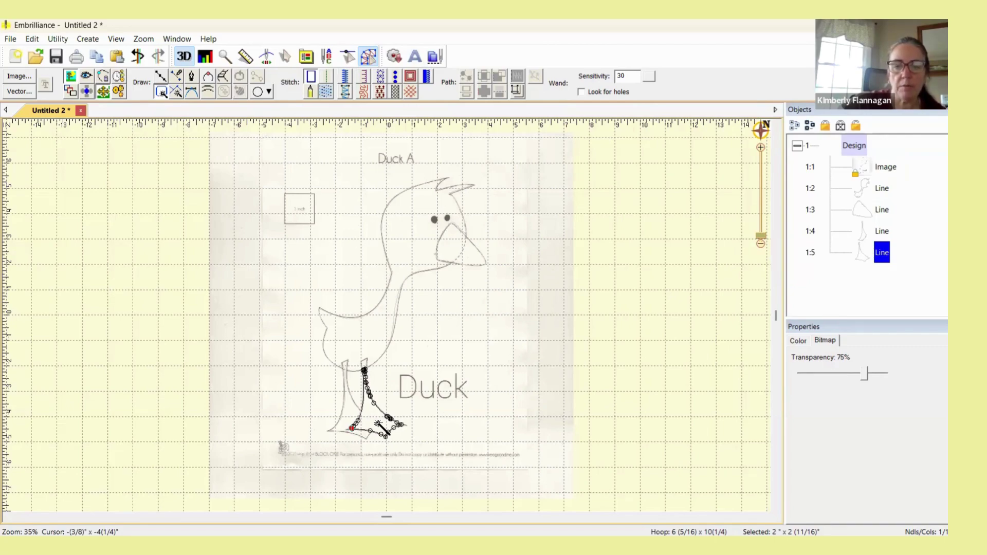
key(Escape)
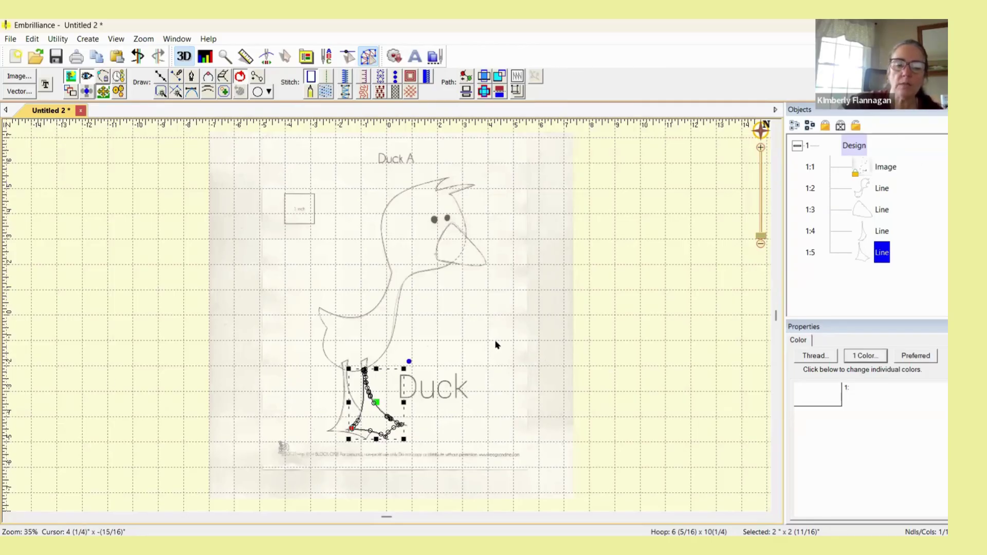
- Try converting the four traced lines to appliqué with a Blanket border, and undo the conversion
scroll(496, 345, up, 1)
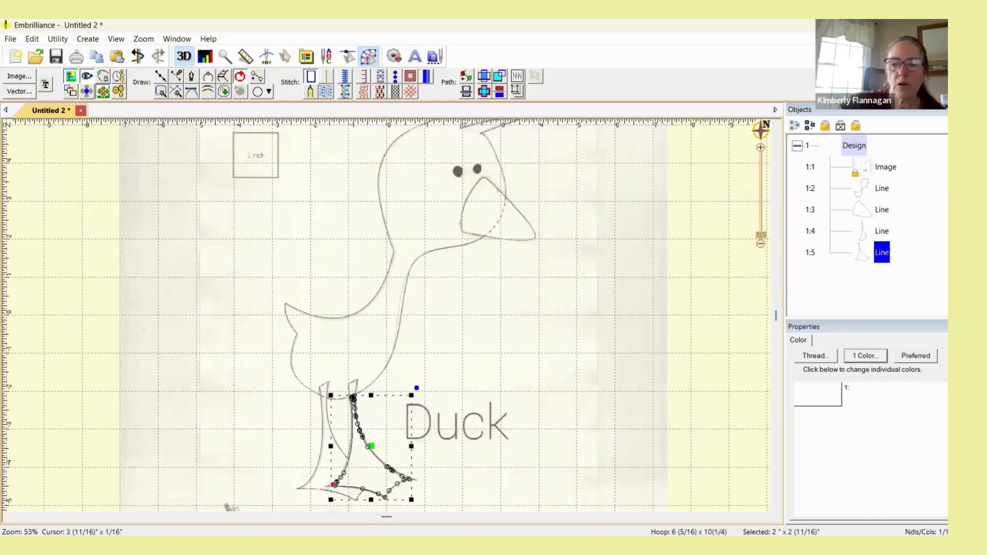
click(884, 189)
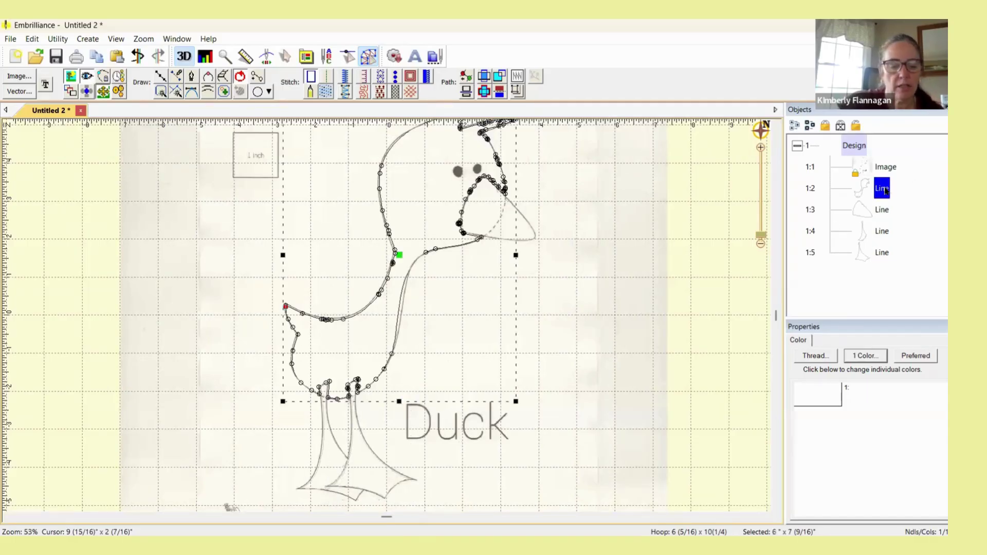
shift+click(881, 252)
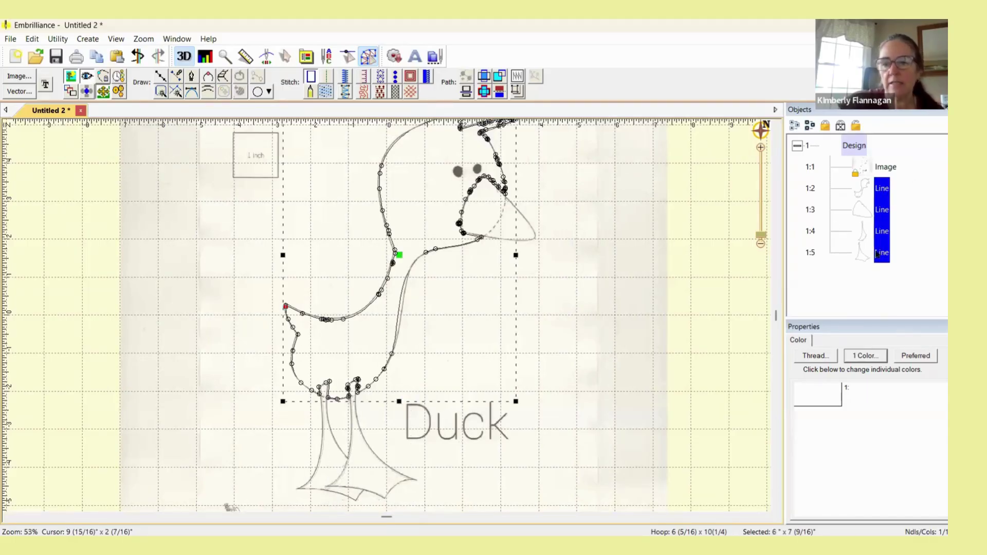
click(364, 77)
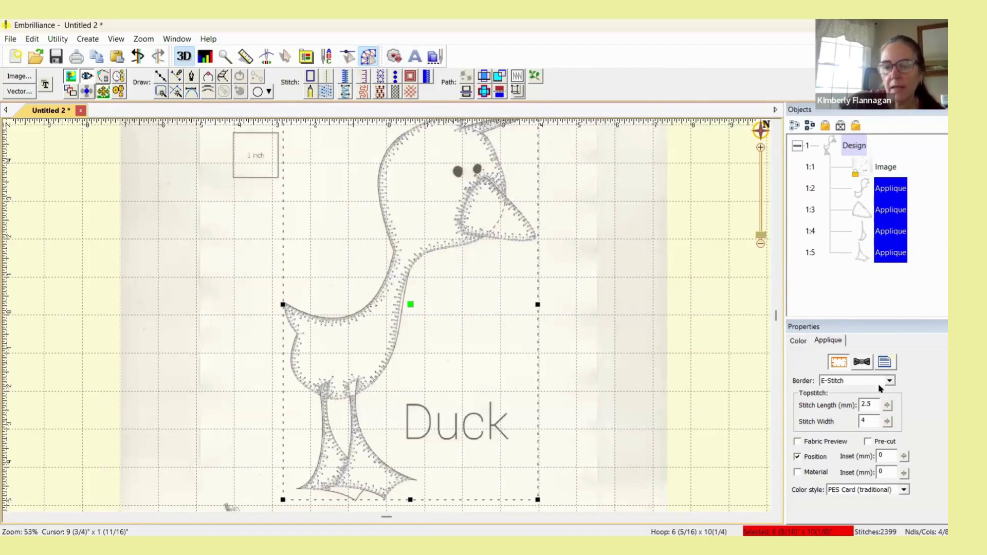
click(891, 382)
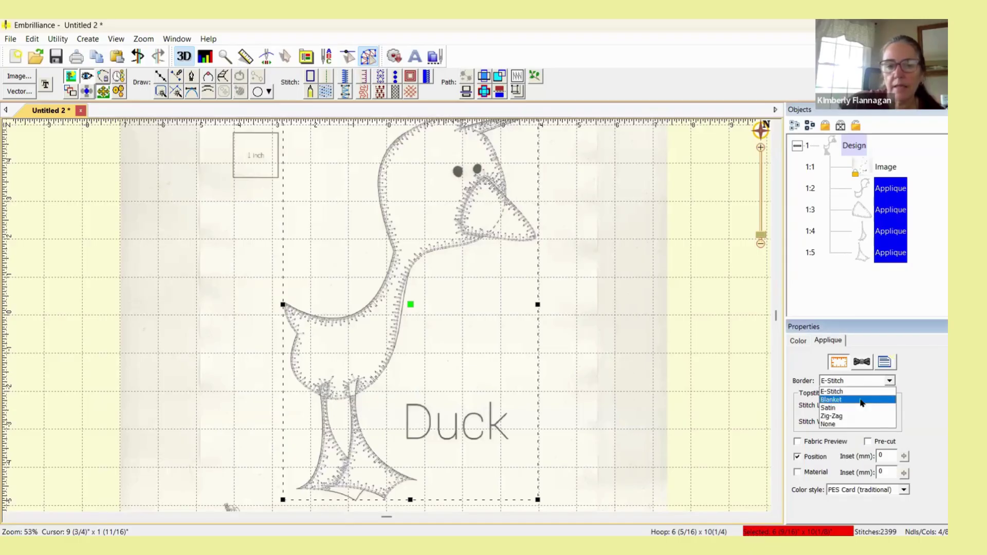
click(862, 400)
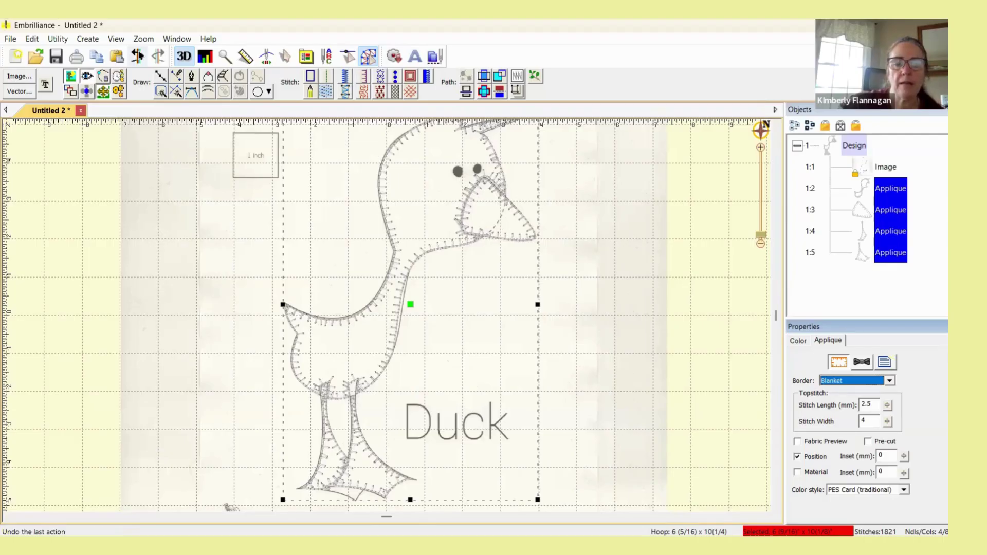
click(138, 56)
click(137, 56)
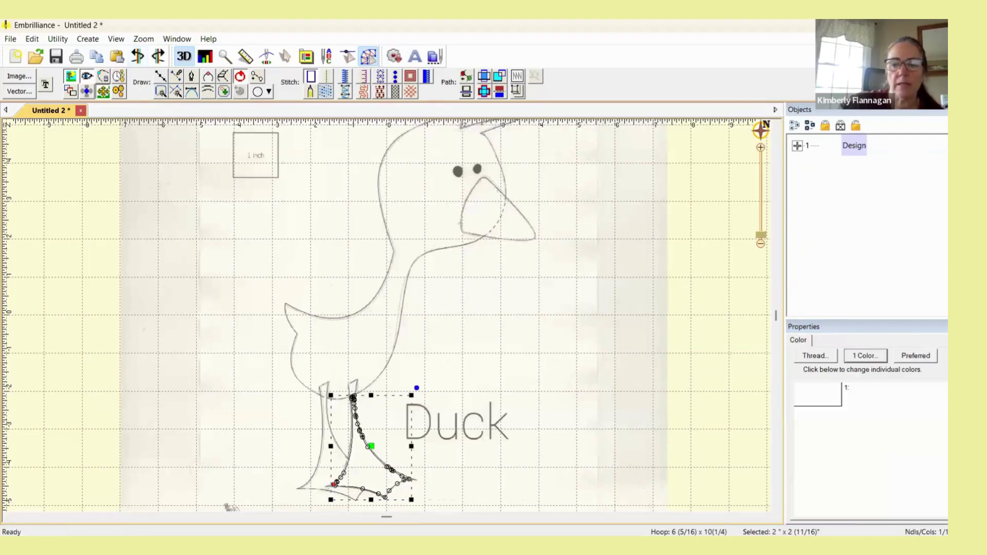
- Hide the background duck image so only the traced lines are displayed
click(798, 146)
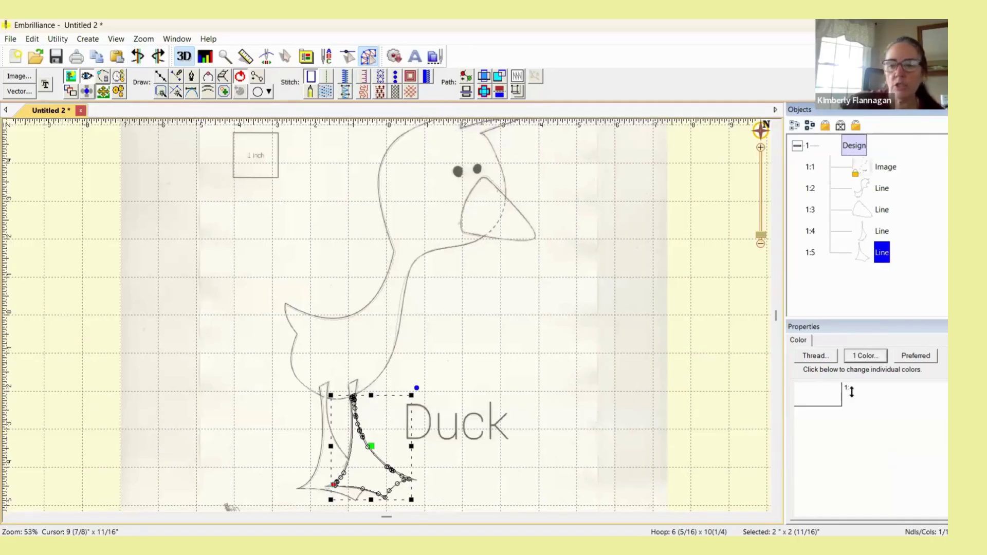
click(892, 168)
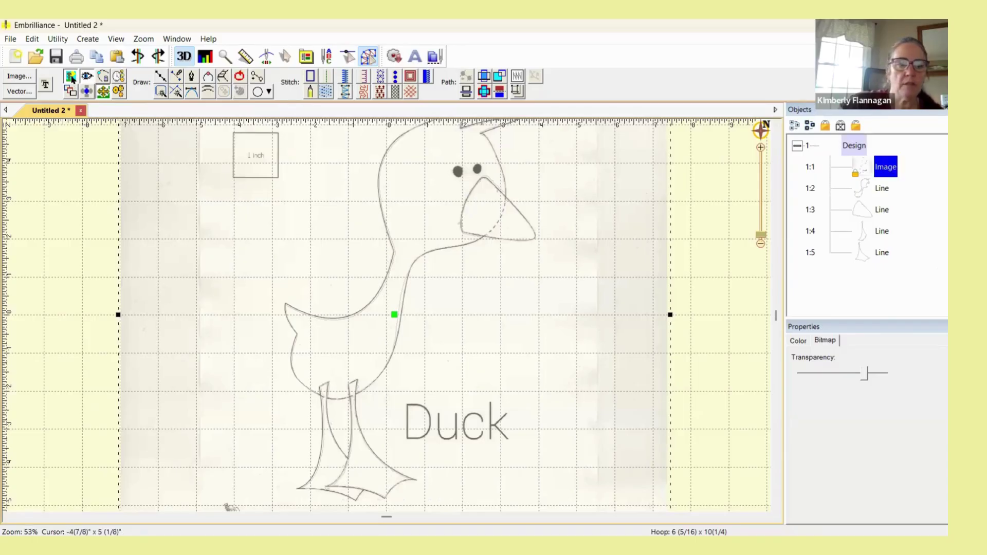
click(71, 77)
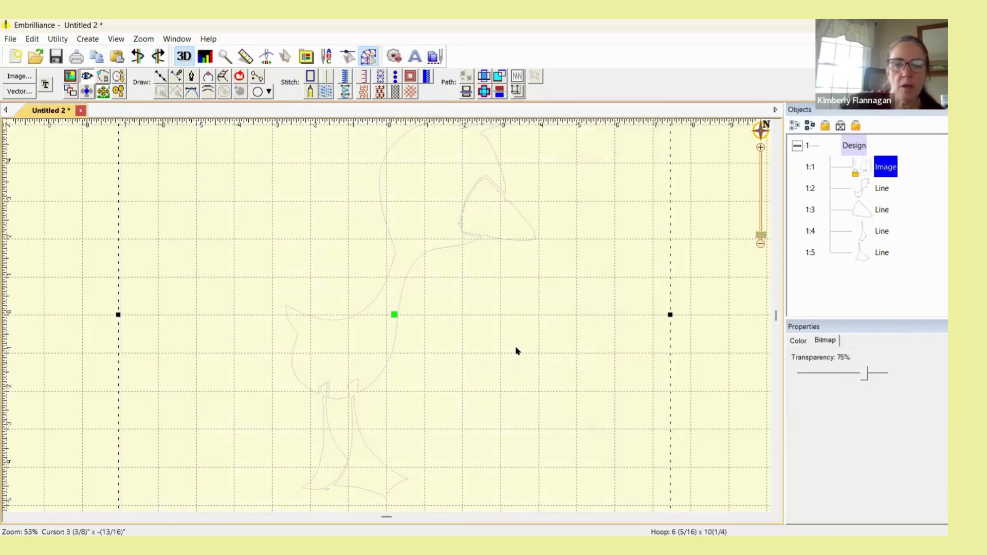
- Set the thread colour of all four traced lines to Floriani 0526 Bijol
click(880, 188)
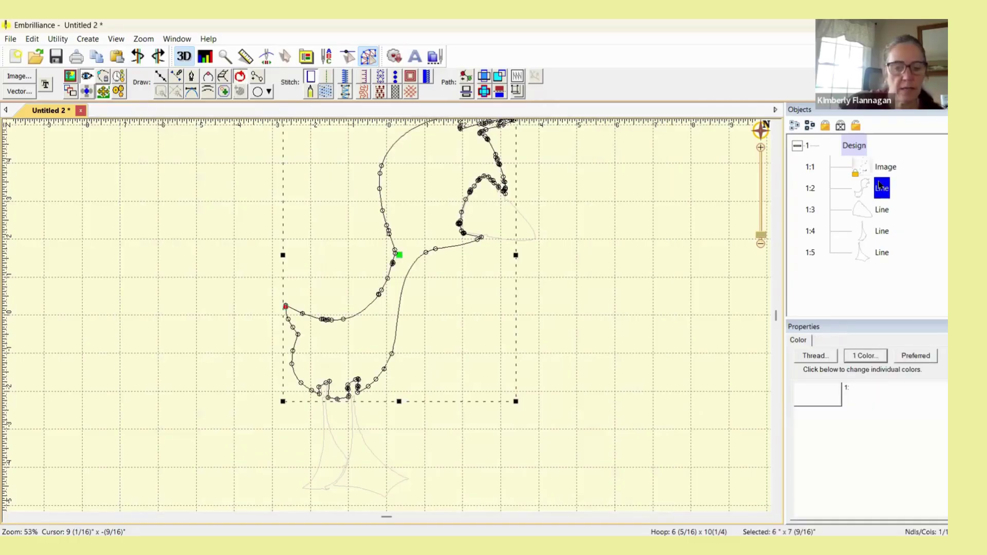
shift+click(882, 253)
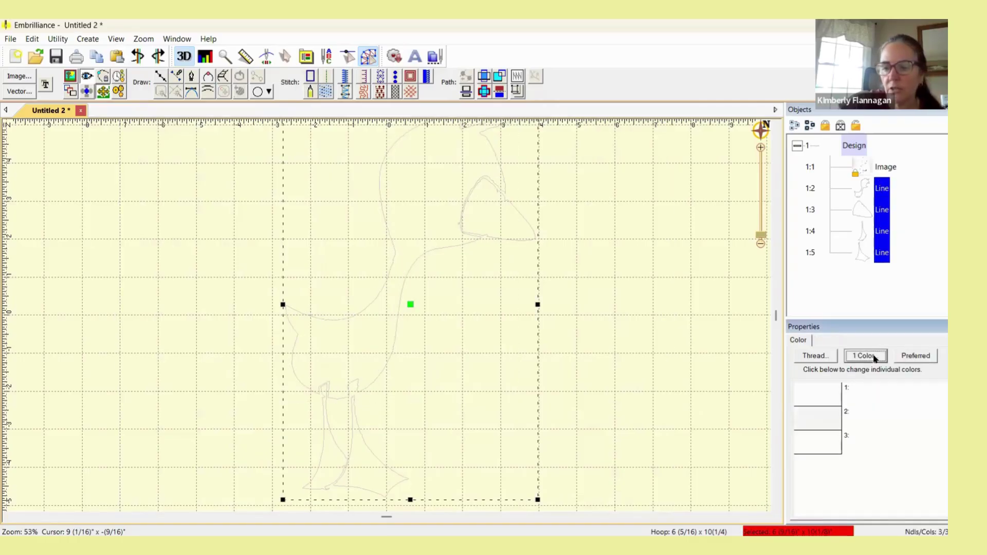
click(827, 357)
click(423, 356)
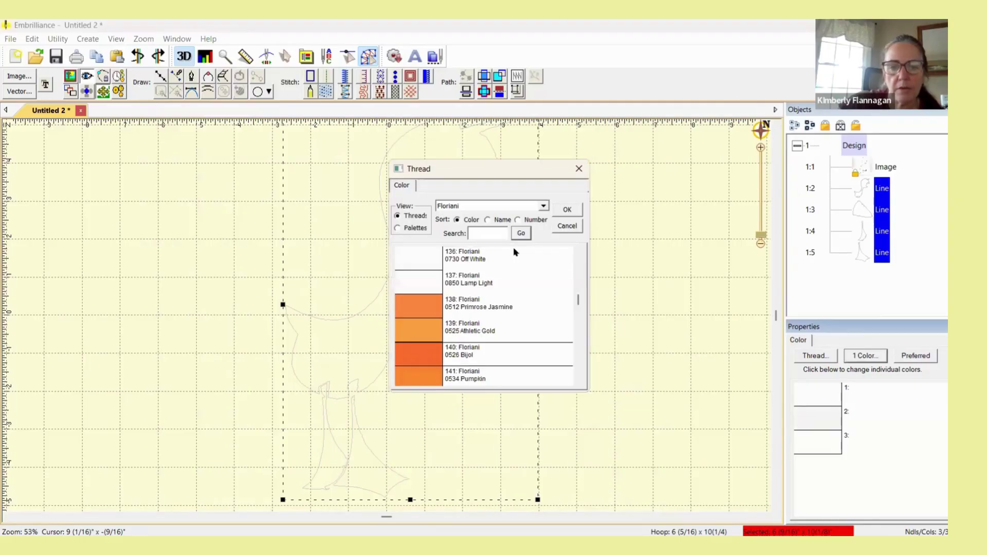
click(566, 208)
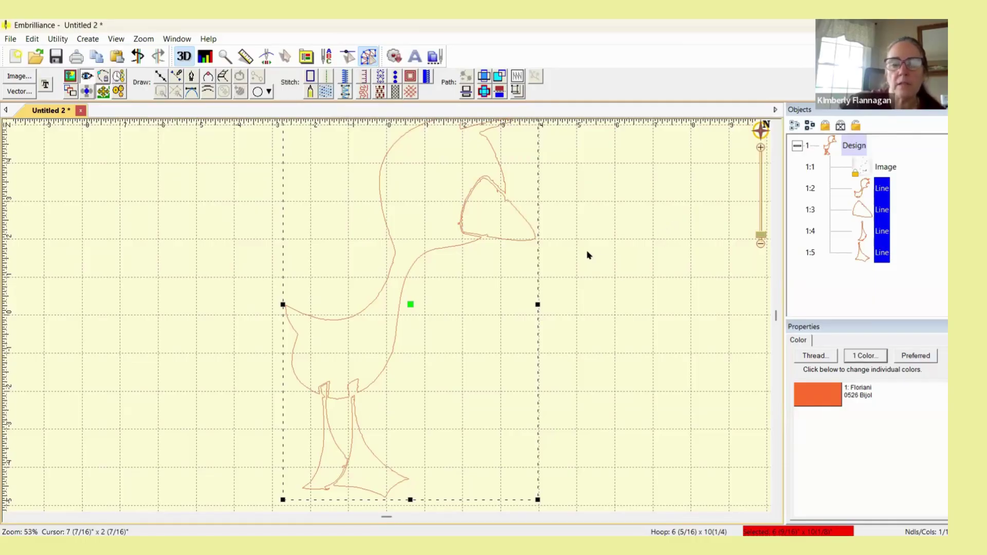
- Move the beak outline away from the duck's head into the empty area to its right
click(882, 209)
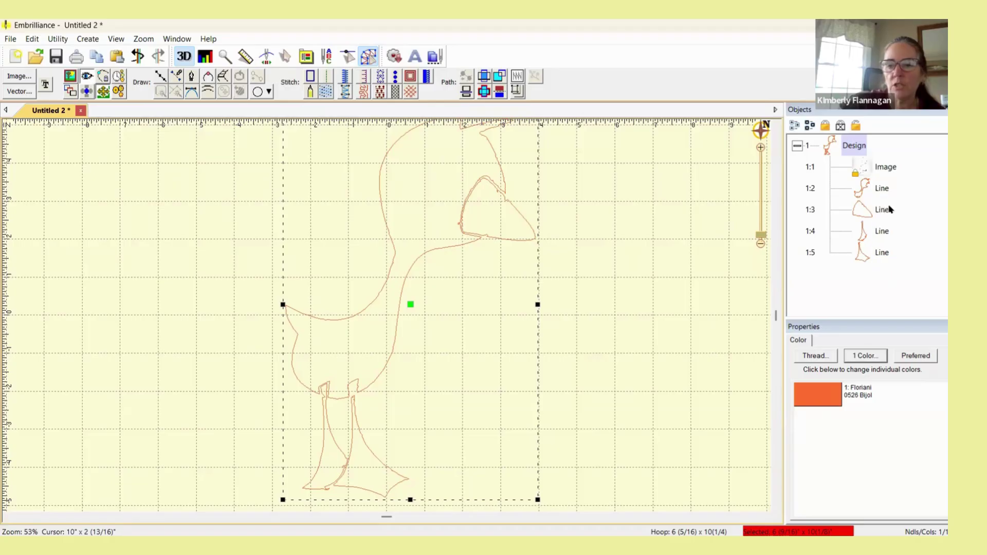
drag(491, 216, 655, 252)
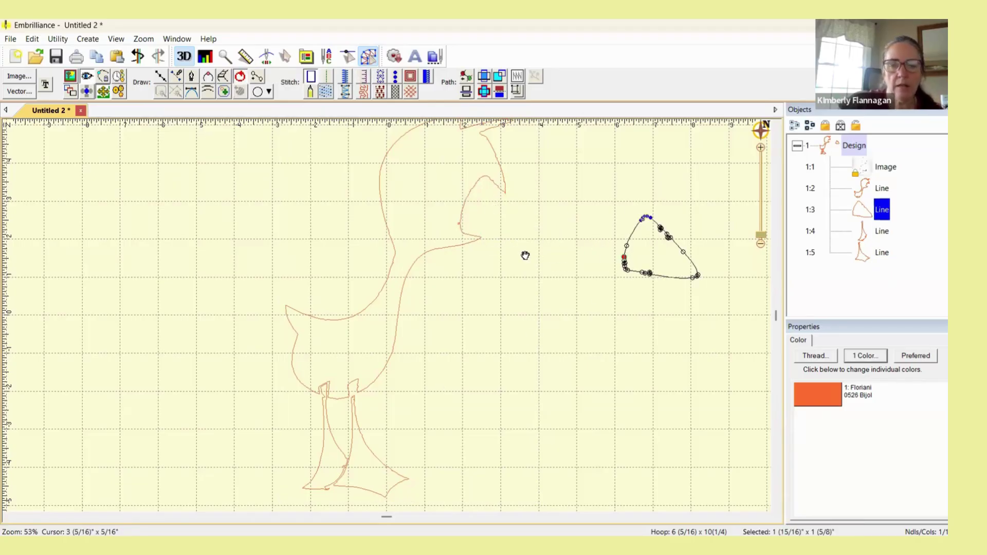
drag(525, 256, 473, 432)
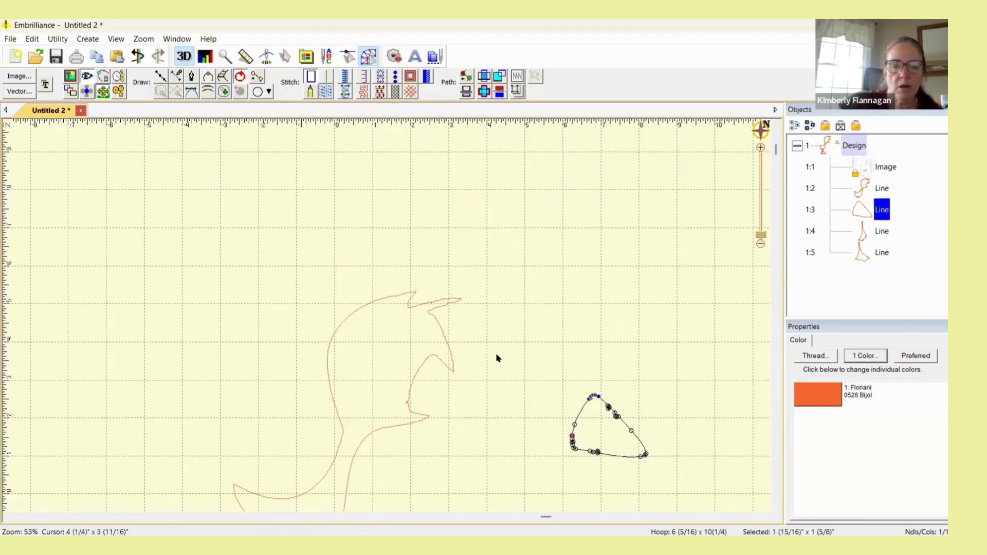
key(plus)
key(plus)
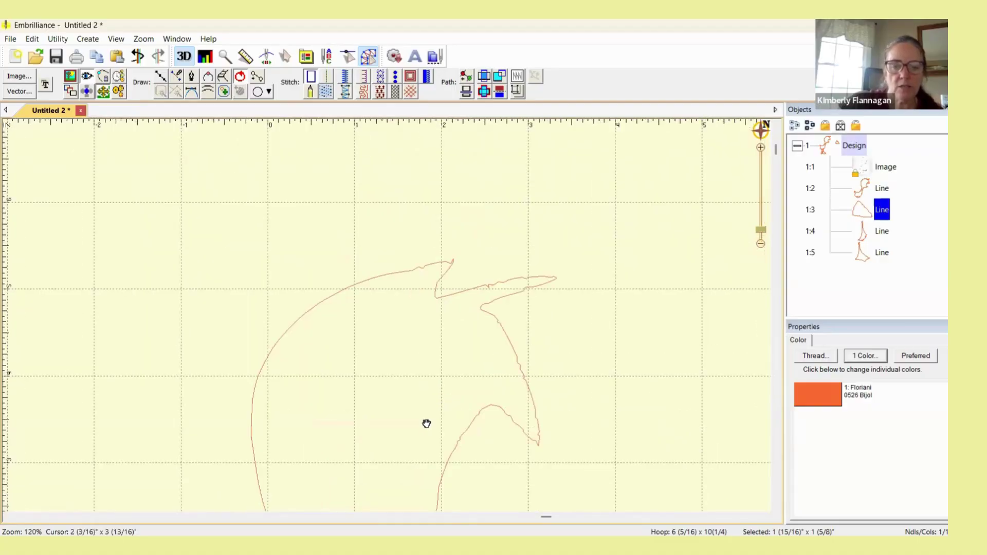
- Delete the first surplus nodes clustered at the lower left corner of the beak notch in the duck's body outline
drag(427, 424, 438, 271)
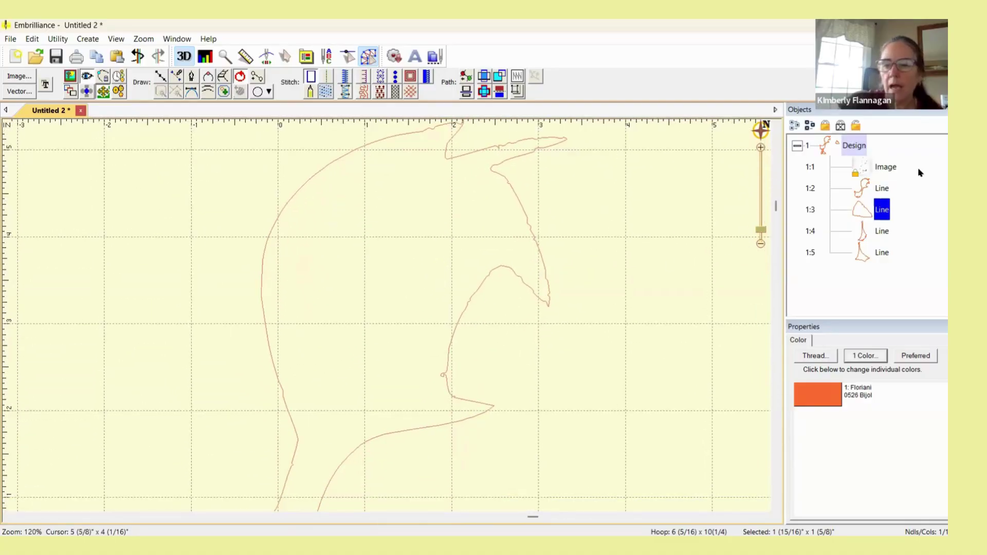
click(881, 190)
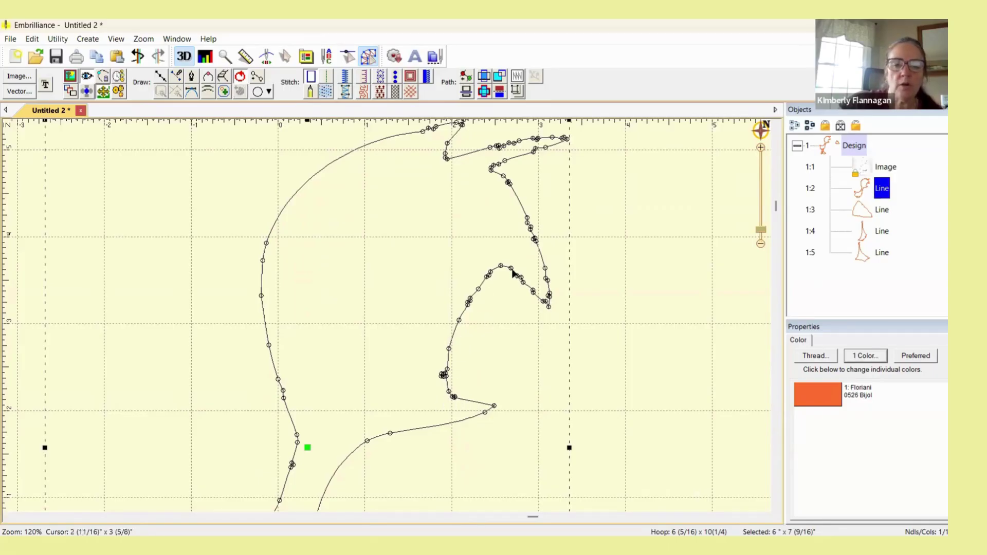
click(447, 376)
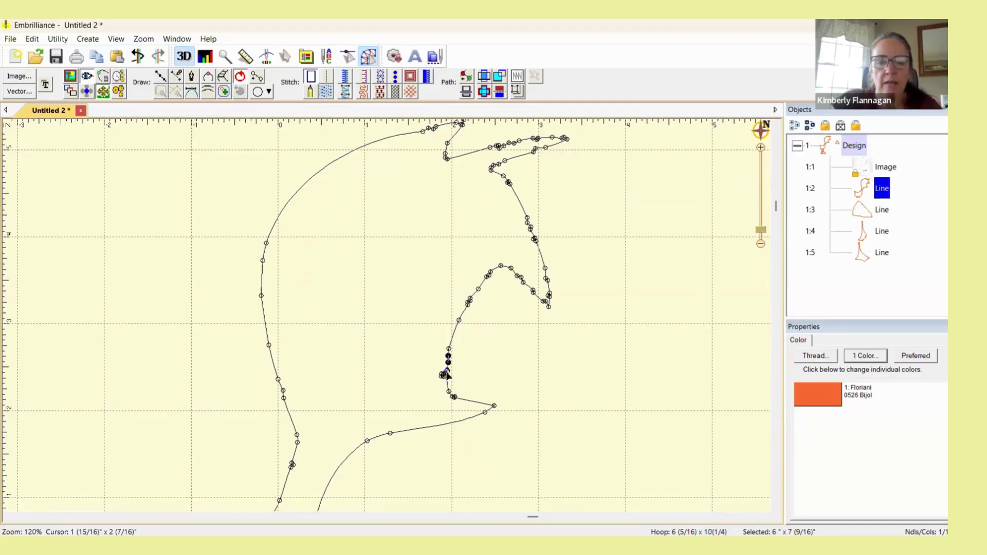
key(Delete)
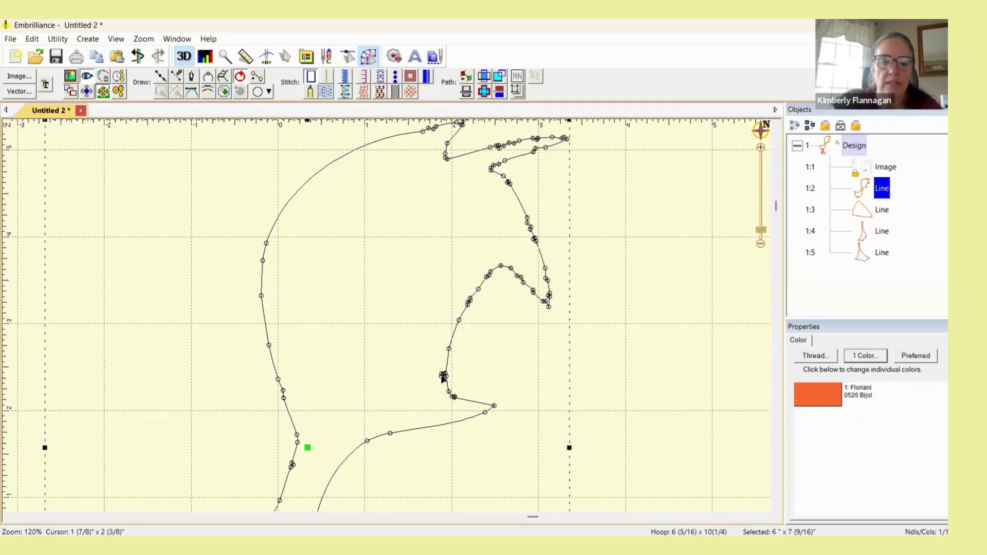
click(444, 378)
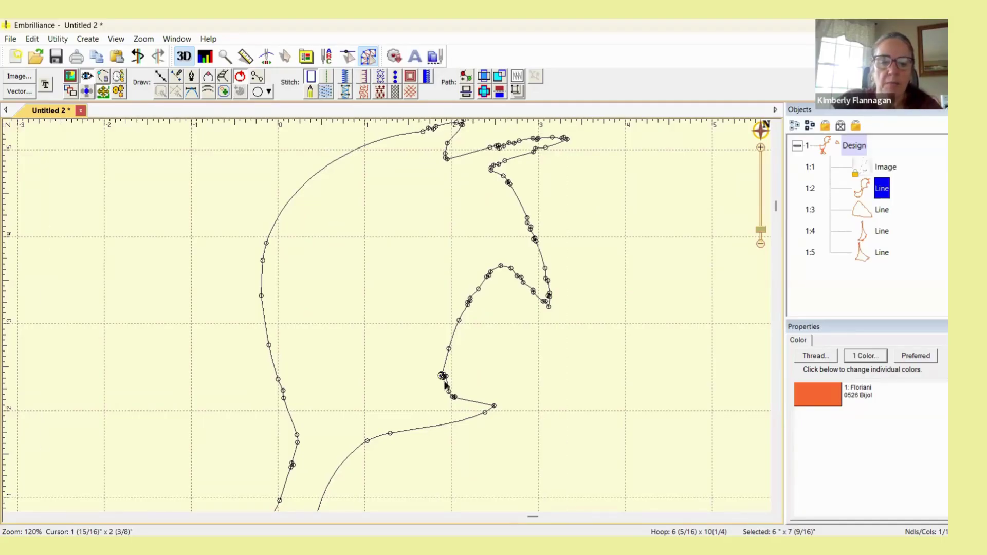
click(447, 387)
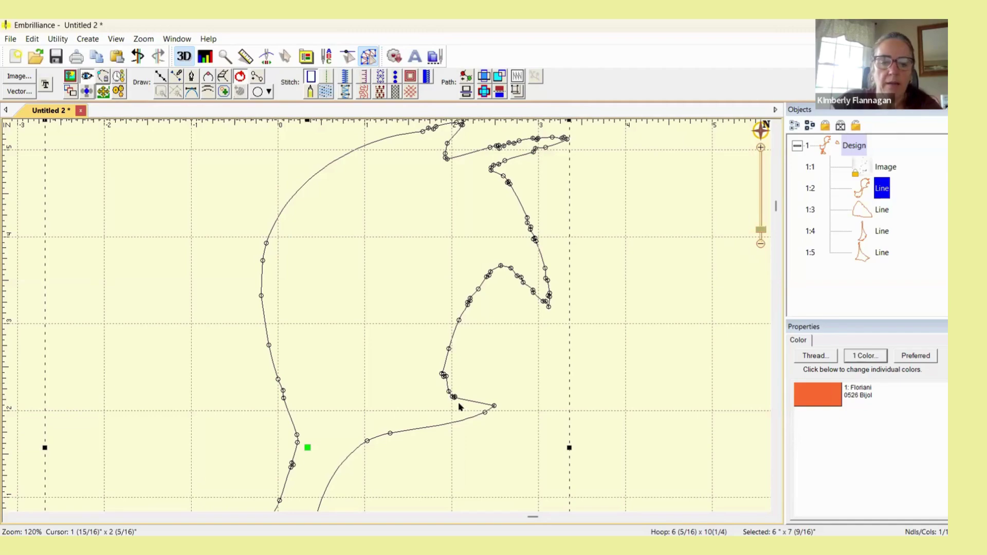
- Thin out the remaining node cluster at that corner and delete the node just above it on the notch's left edge
click(446, 377)
click(445, 384)
click(449, 350)
click(442, 387)
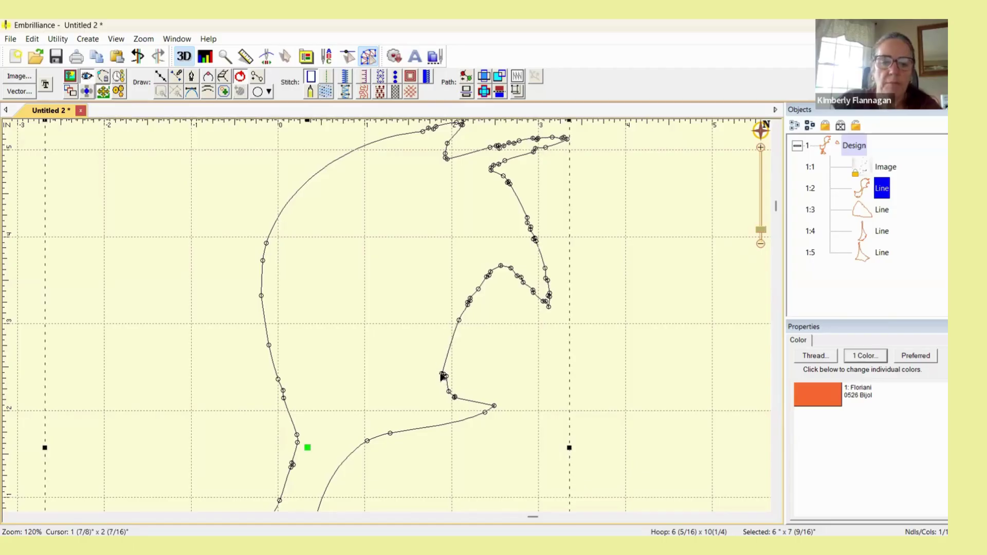
click(442, 377)
click(447, 380)
click(444, 376)
click(459, 321)
click(458, 321)
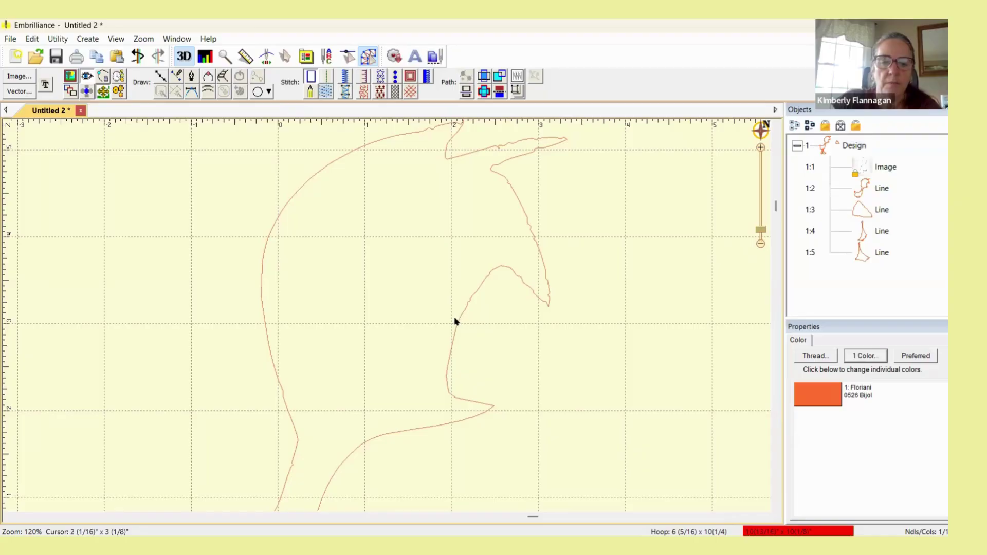
- Delete the lower nodes along the notch's left side of the body outline, and undo the accidental deletion of the whole line
click(877, 189)
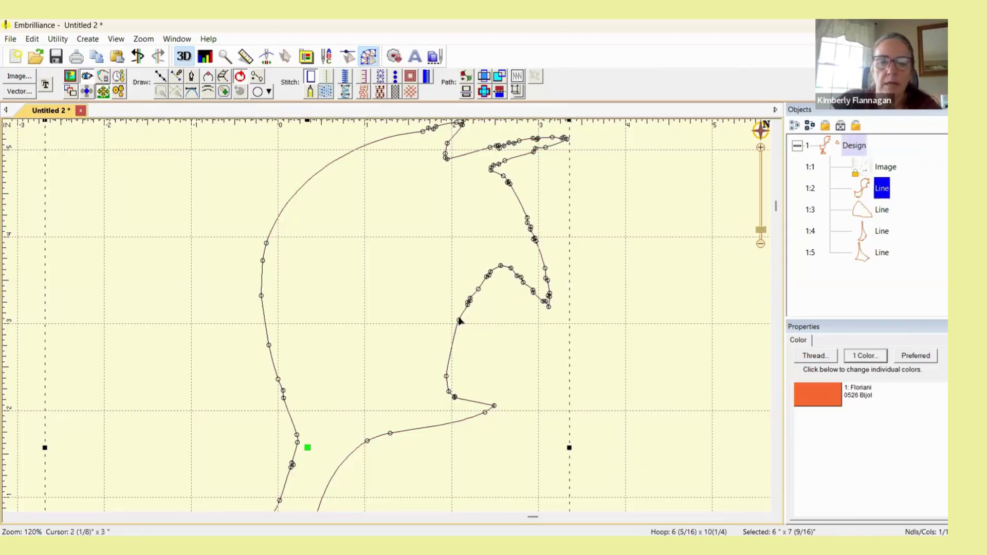
mouse_move(459, 320)
mouse_down()
mouse_move(450, 397)
mouse_move(468, 302)
mouse_up()
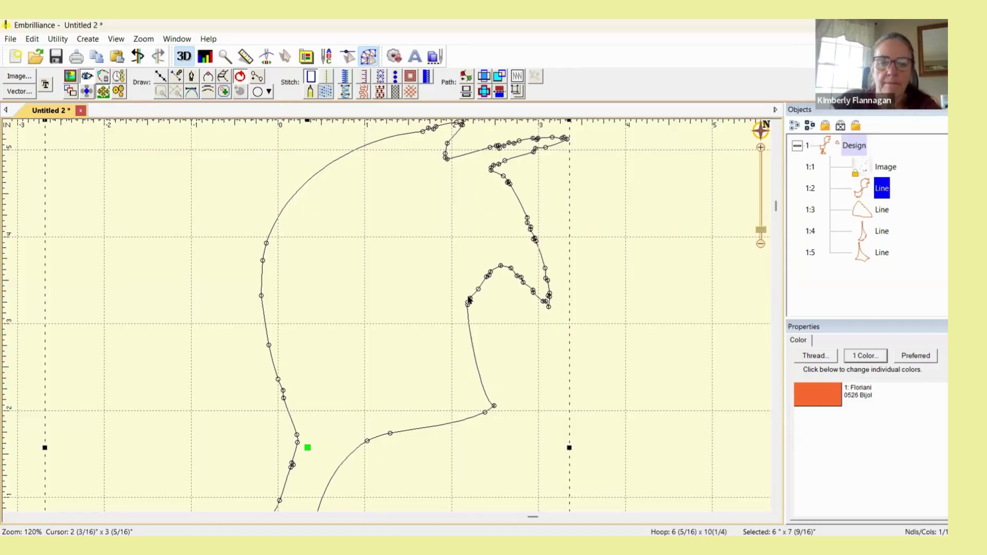
key(Delete)
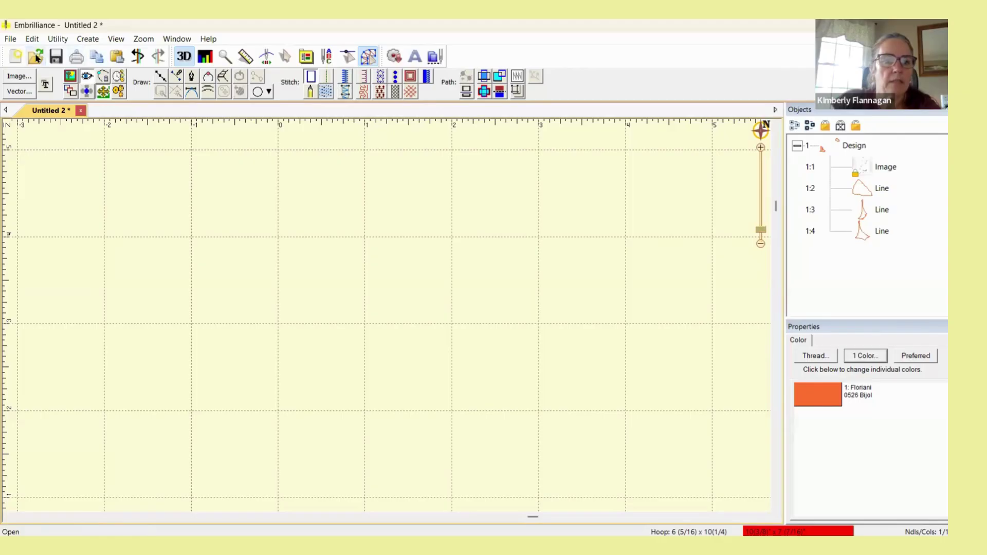
click(137, 56)
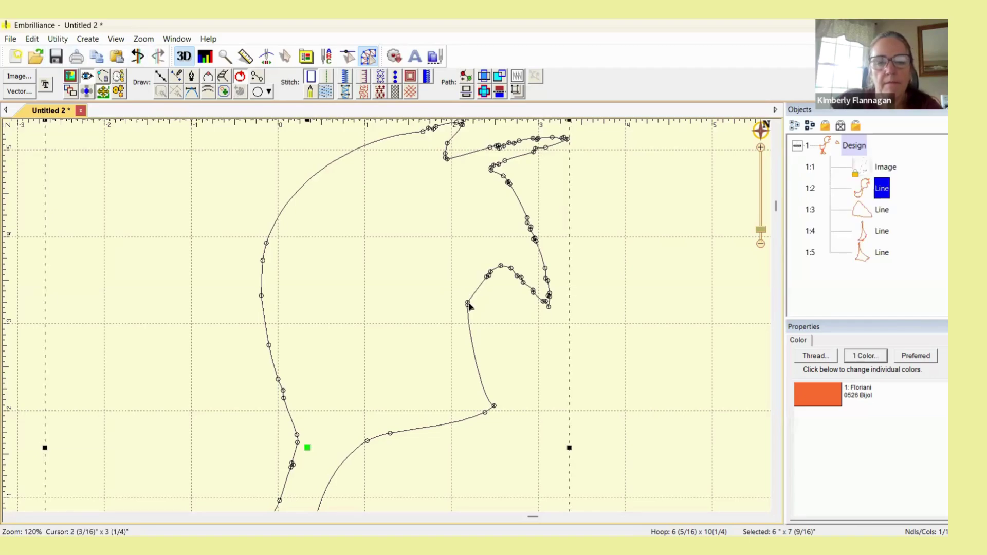
- Delete the upper nodes on the beak notch's left slope and over its peak in the body outline
drag(470, 307, 489, 278)
click(487, 278)
key(Delete)
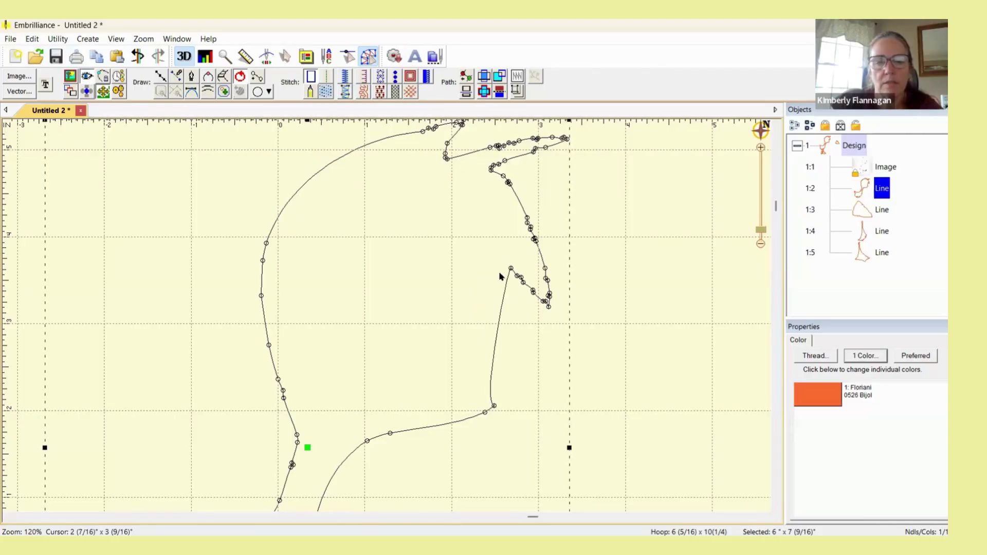
- Delete the nodes down the notch's right slope and the chin tip node so a straight edge closes the head beneath the beak
drag(512, 270, 521, 278)
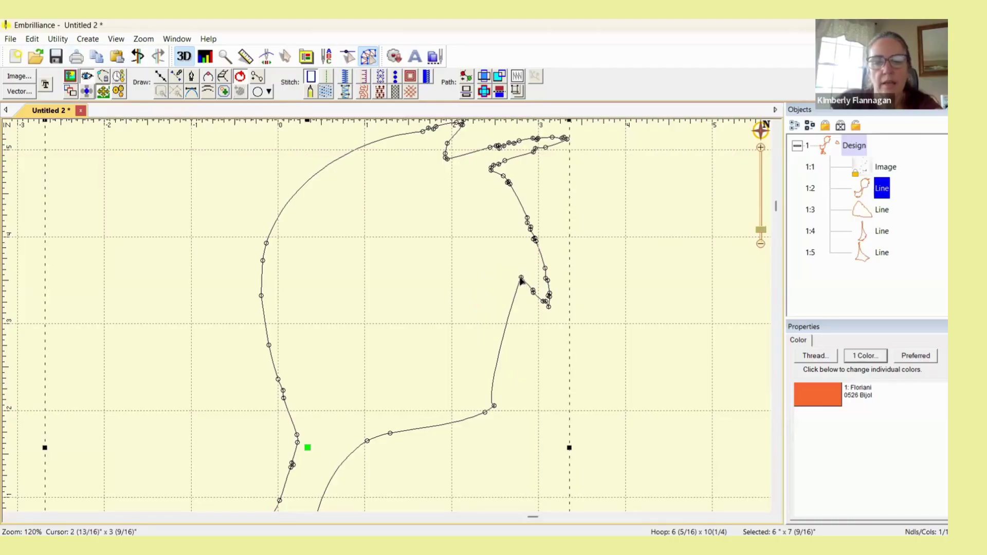
drag(521, 279, 532, 291)
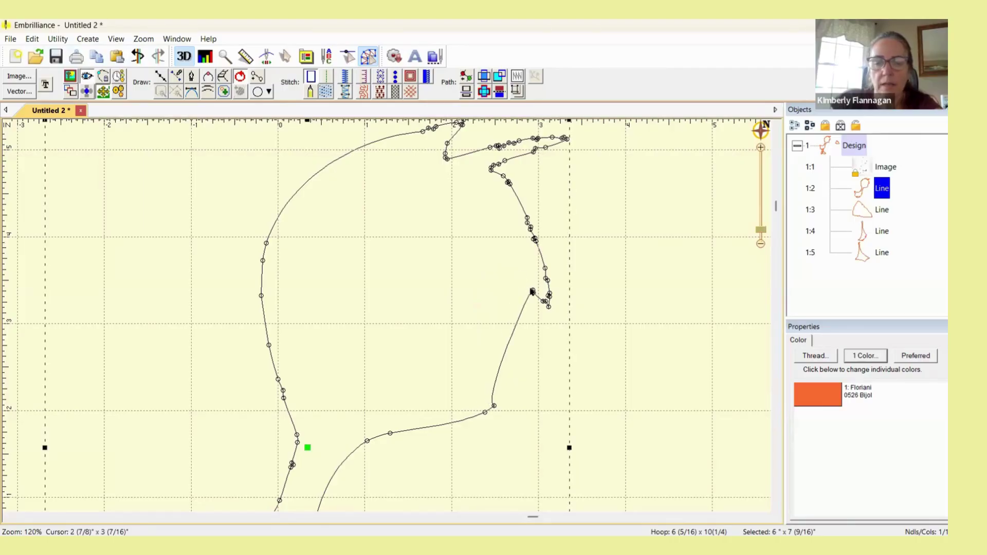
click(534, 294)
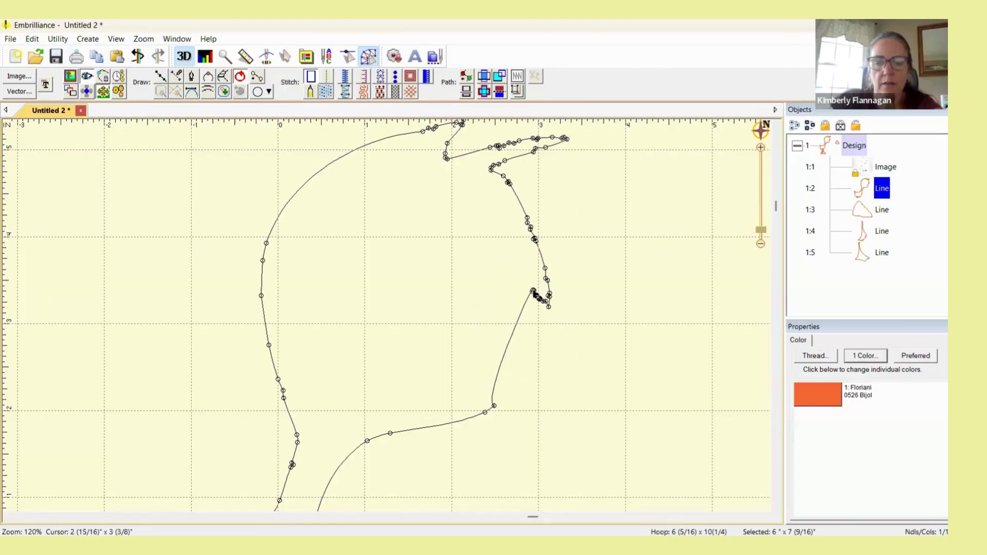
drag(534, 294, 549, 308)
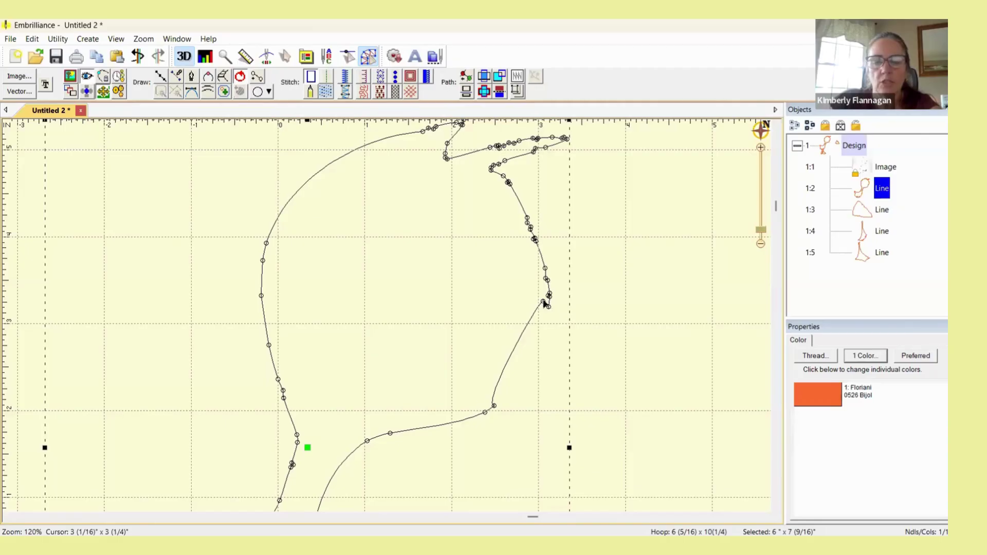
key(Delete)
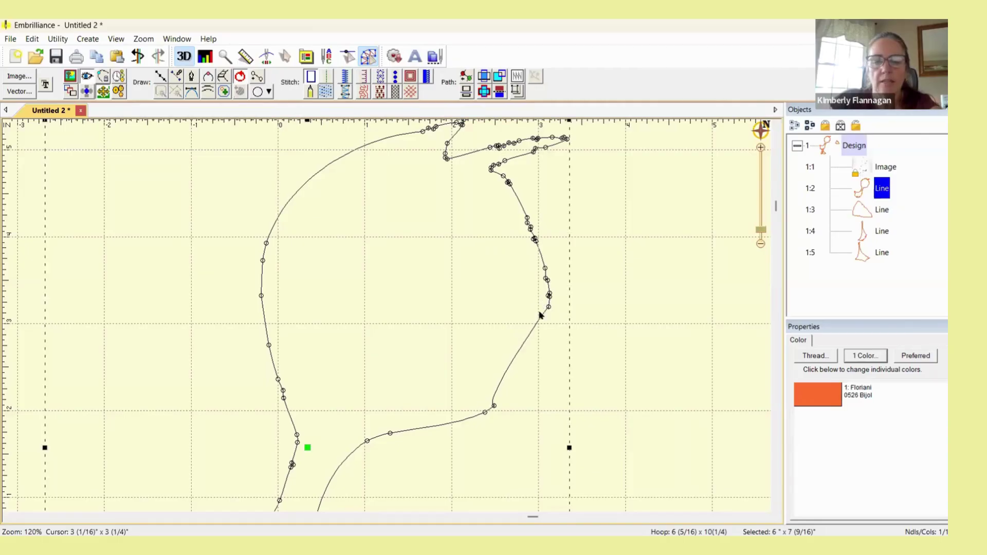
click(494, 406)
key(Delete)
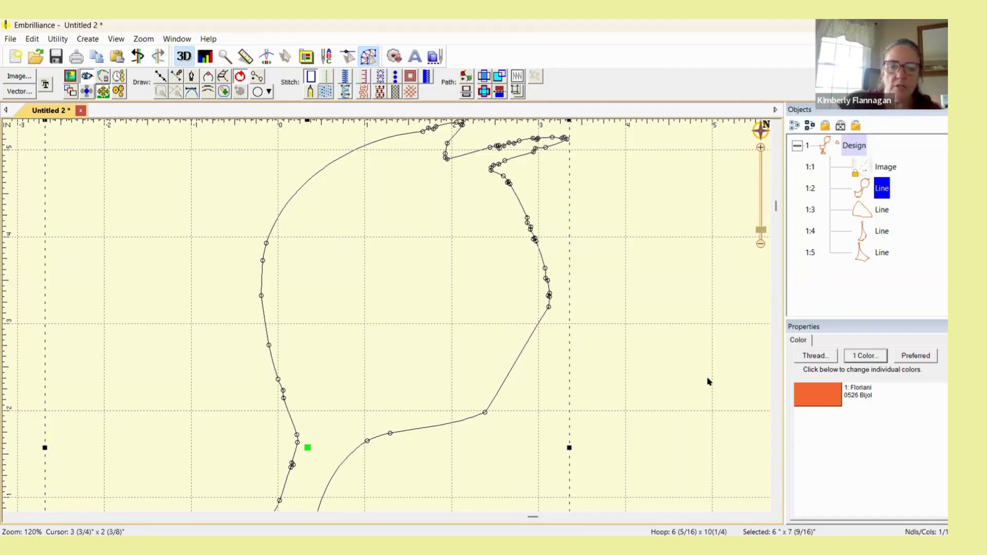
- Redisplay the background duck image and move the beak outline back over the pattern's beak
click(886, 171)
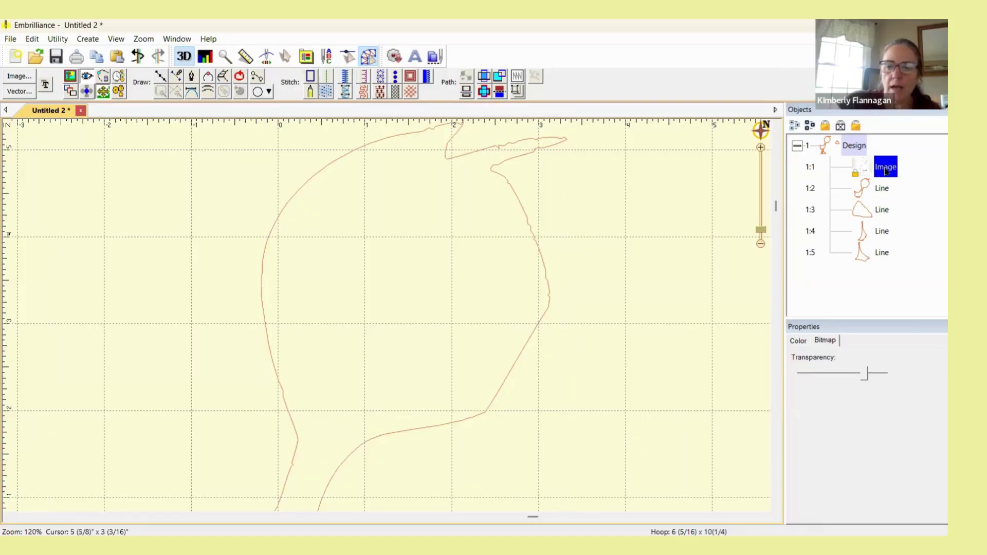
click(883, 212)
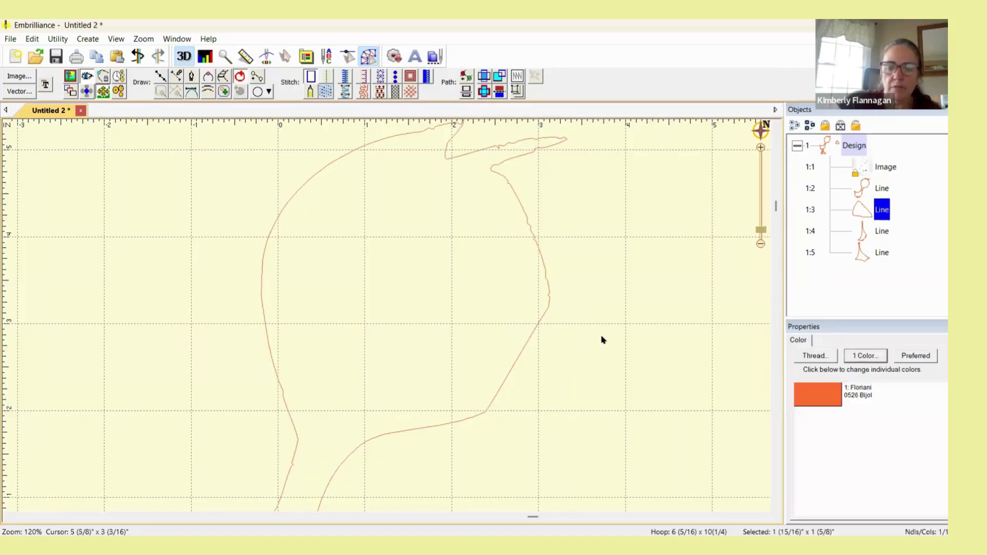
scroll(602, 338, down, 3)
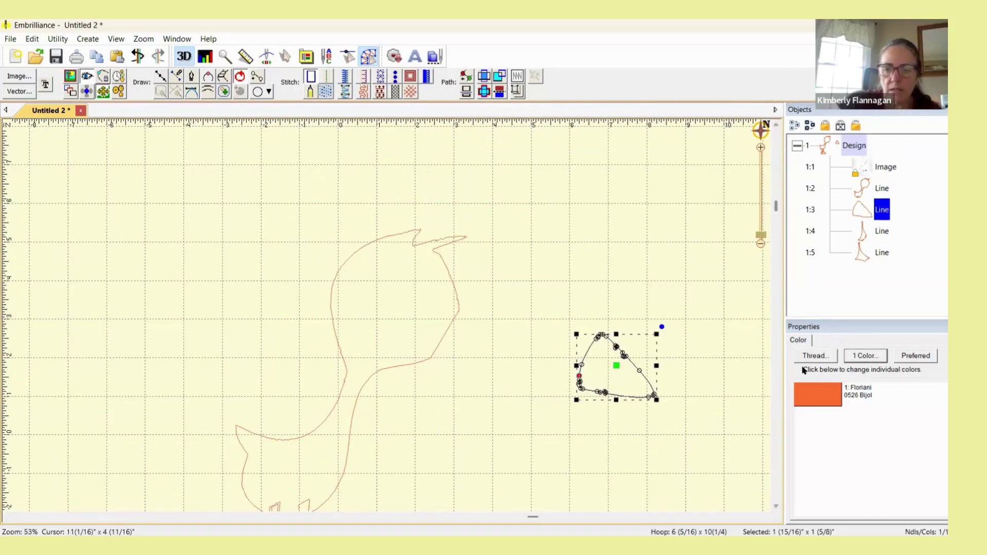
click(881, 166)
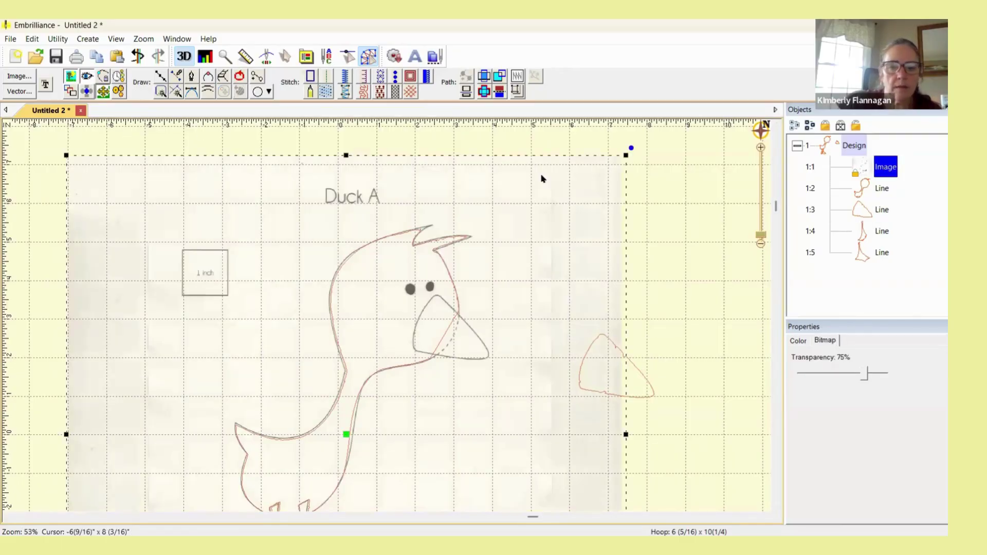
click(874, 209)
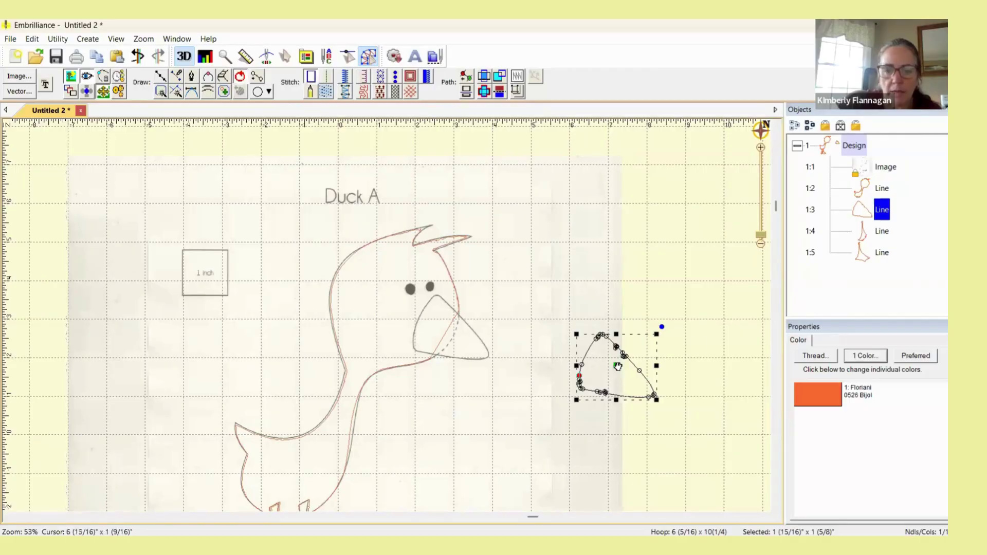
drag(617, 366, 453, 328)
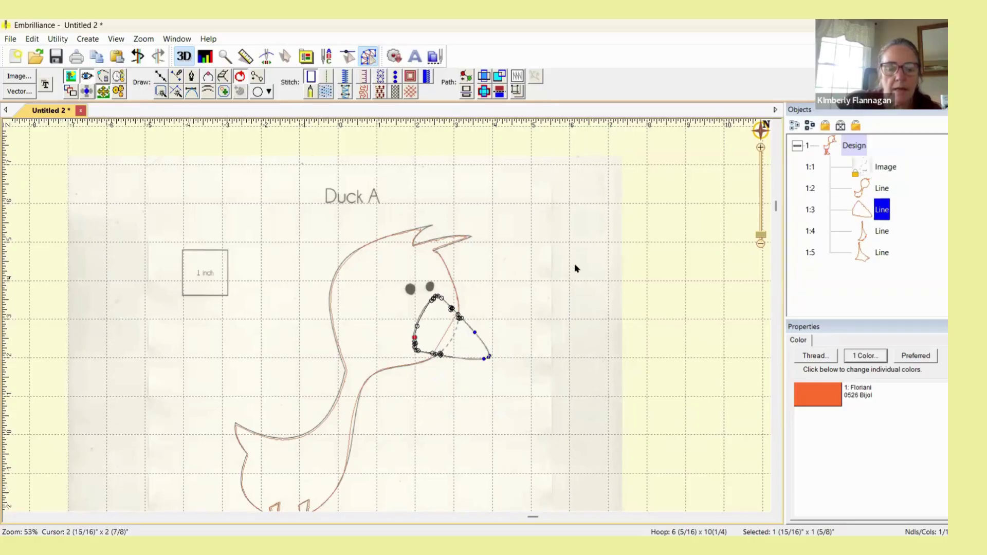
click(545, 278)
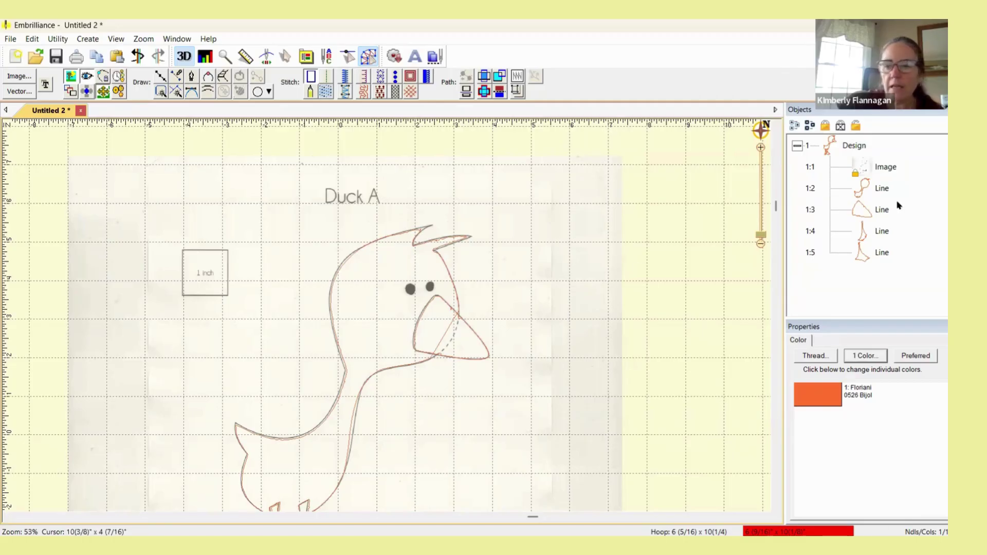
- Convert all four traced lines to appliqué with a Blanket border and remove the hidden body stitches beneath the beak
click(880, 188)
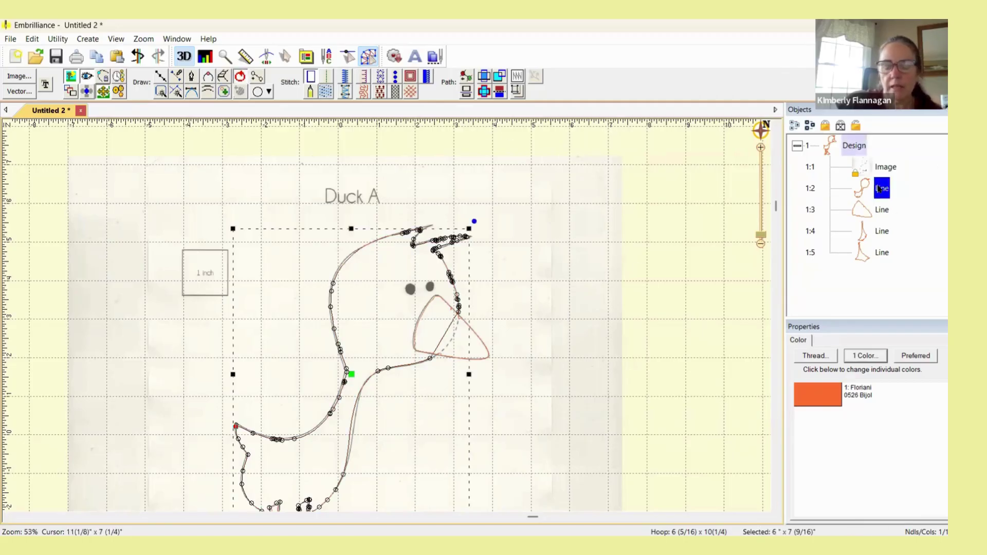
shift+click(882, 254)
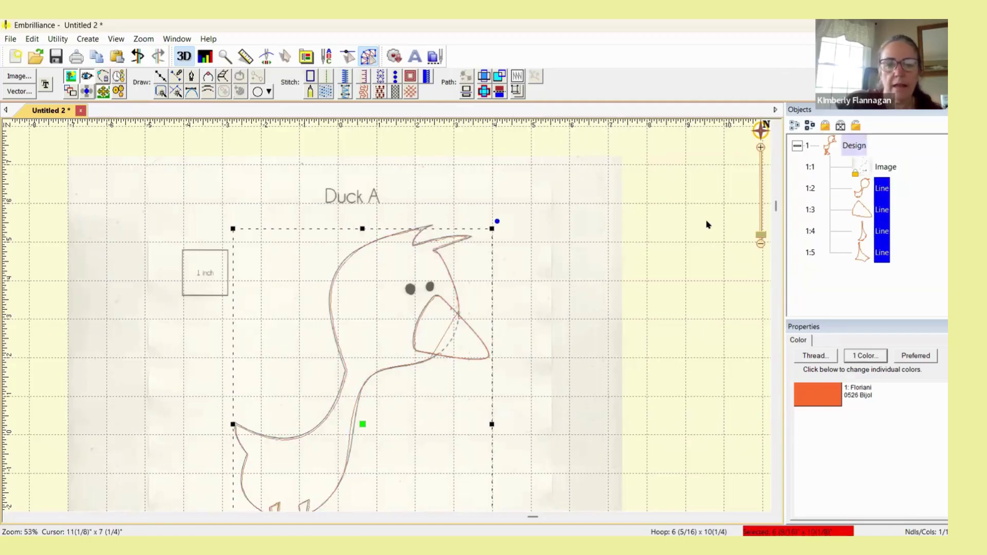
click(365, 77)
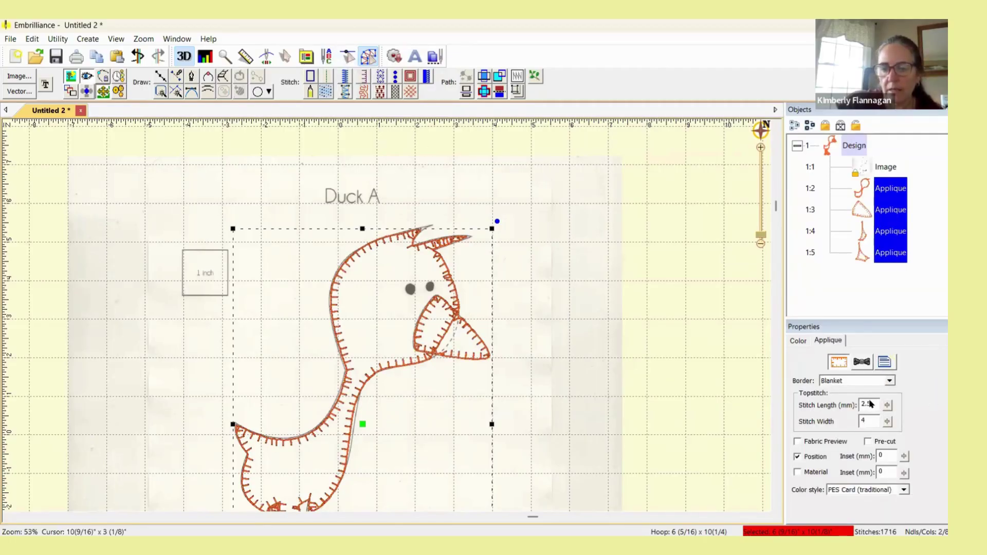
key(Escape)
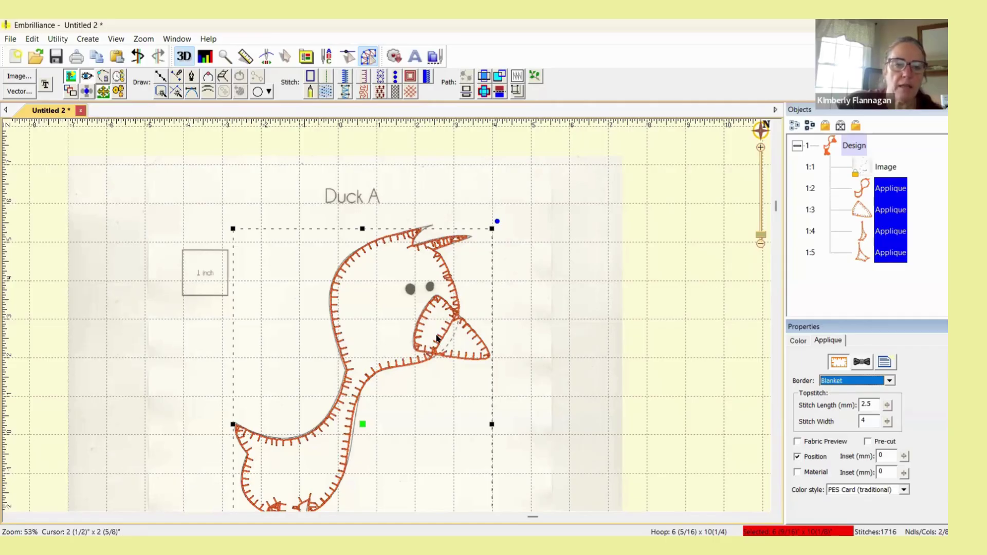
click(369, 56)
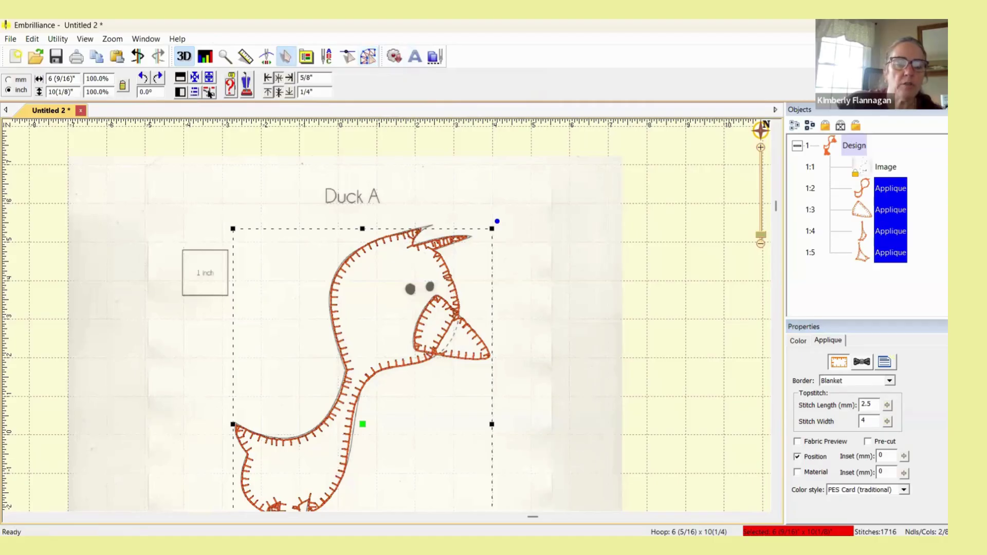
click(208, 92)
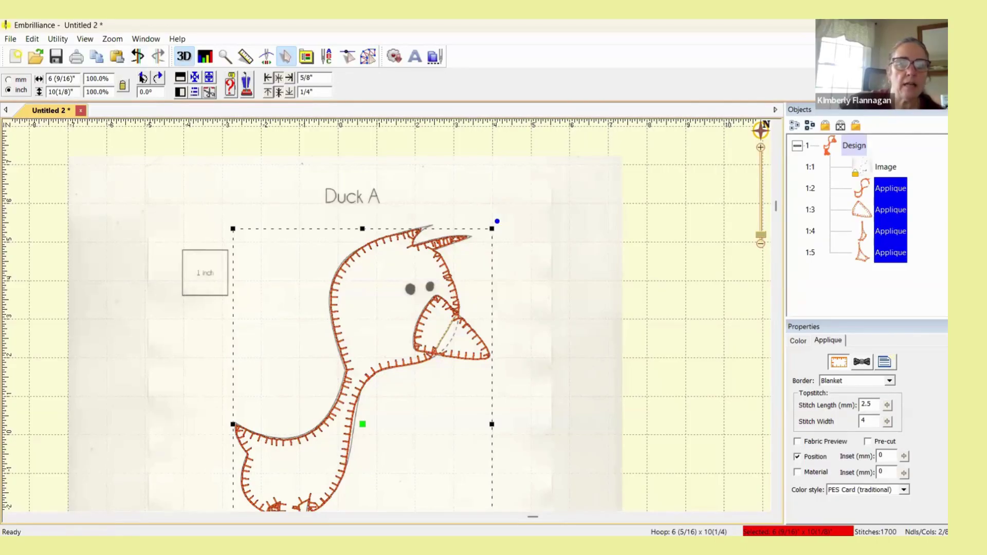
- Convert the four duck outlines to run stitches and inspect how they follow the pattern around the head and tuft
click(368, 56)
click(325, 77)
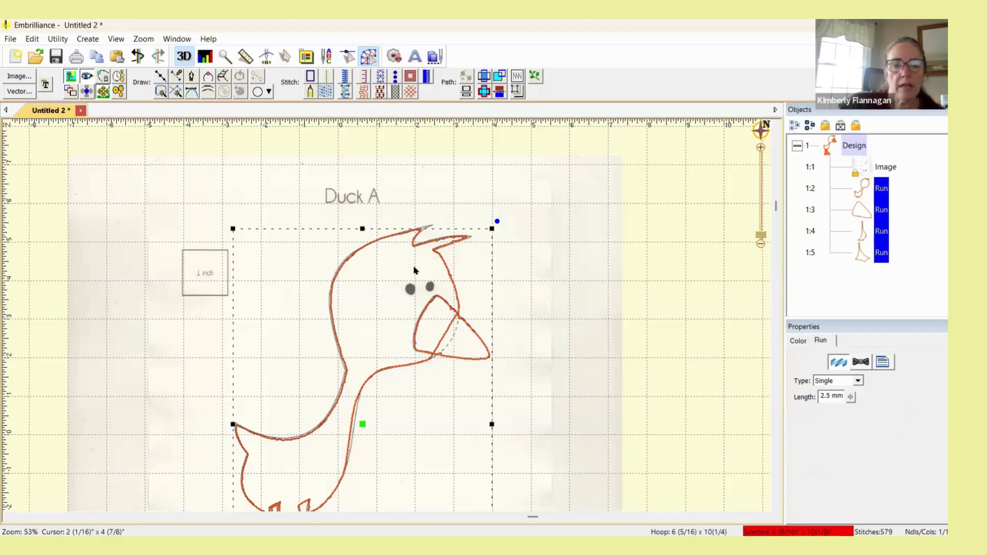
scroll(413, 270, up, 5)
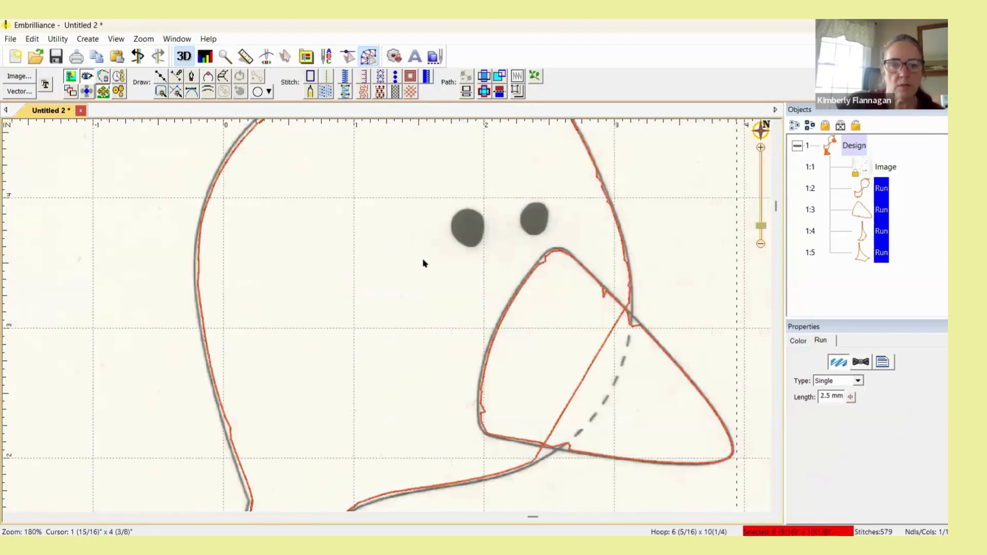
mouse_move(360, 294)
mouse_down()
mouse_move(331, 408)
mouse_move(342, 399)
mouse_up()
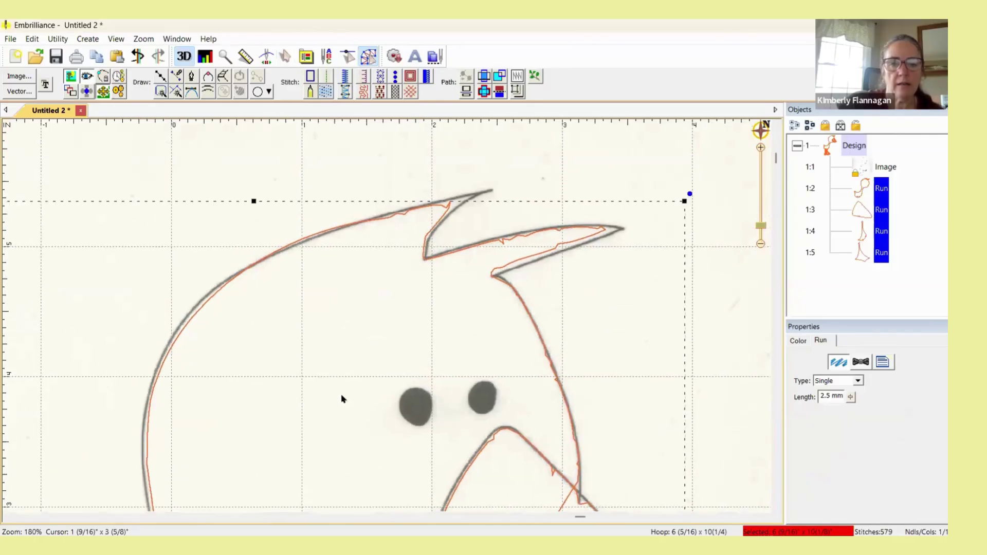
- Stretch the head outline's upper tuft tip toward the pattern's point and align the nodes along its upper edge
click(881, 188)
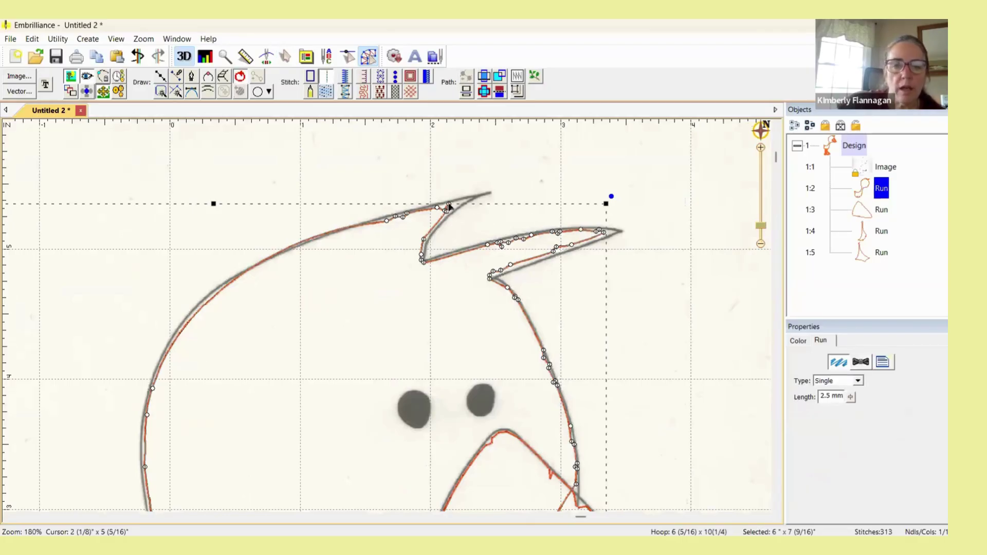
drag(448, 206, 475, 204)
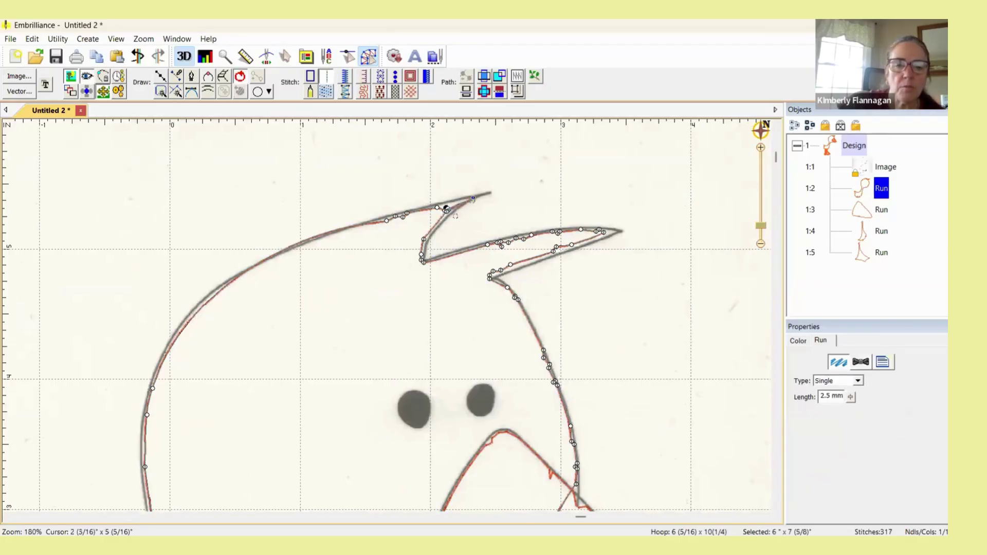
click(444, 208)
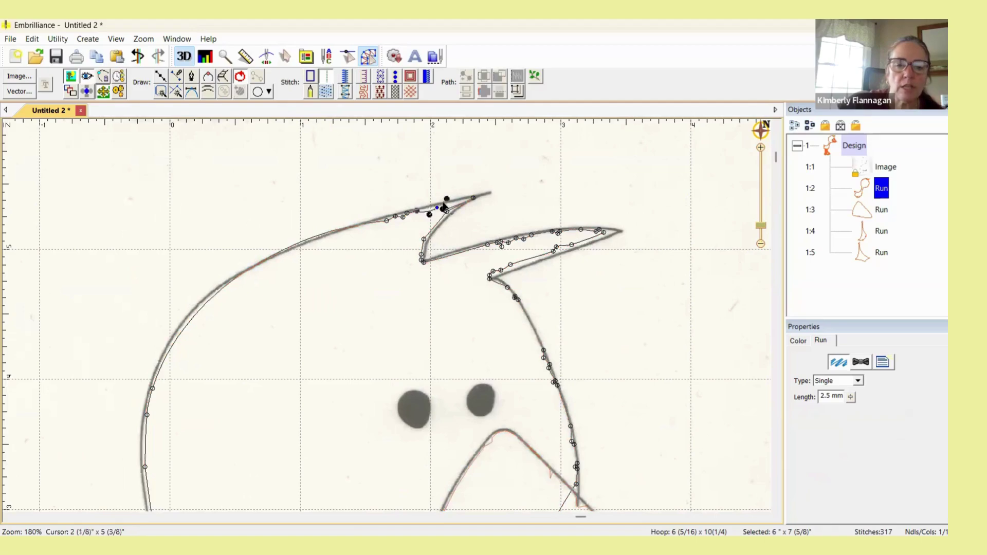
drag(448, 198, 448, 203)
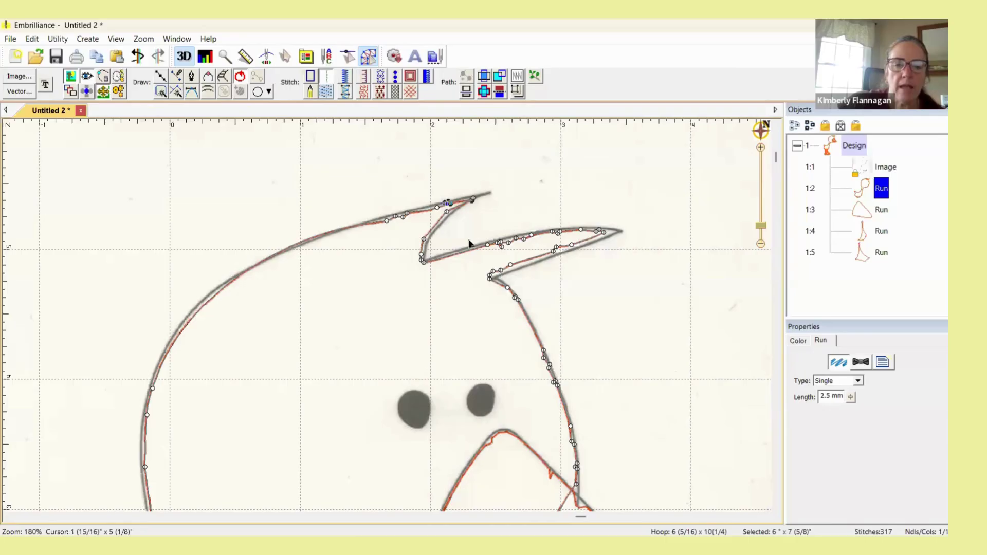
- Remove the stray node on the lower tuft's underside and delete the node pulled out to the pattern's tuft tip
click(559, 248)
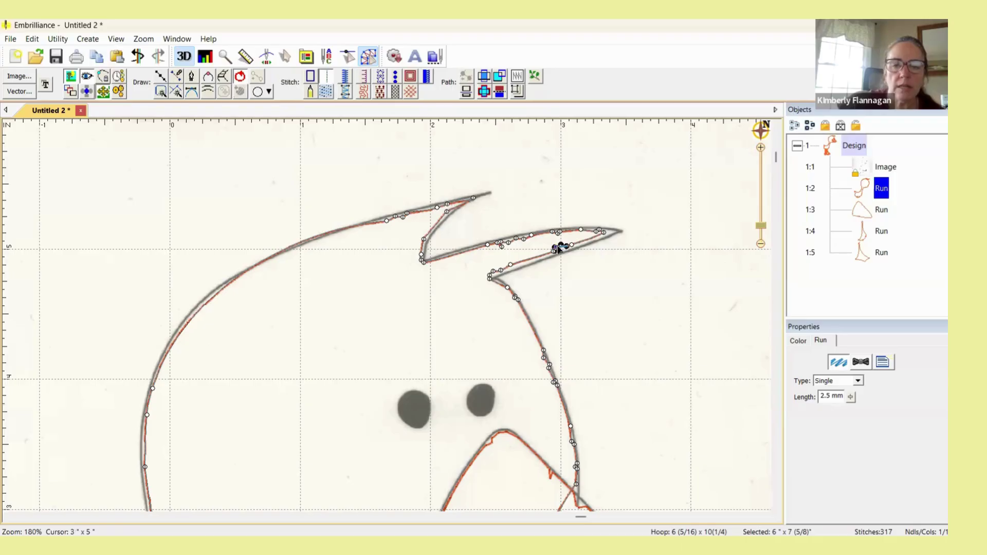
click(558, 249)
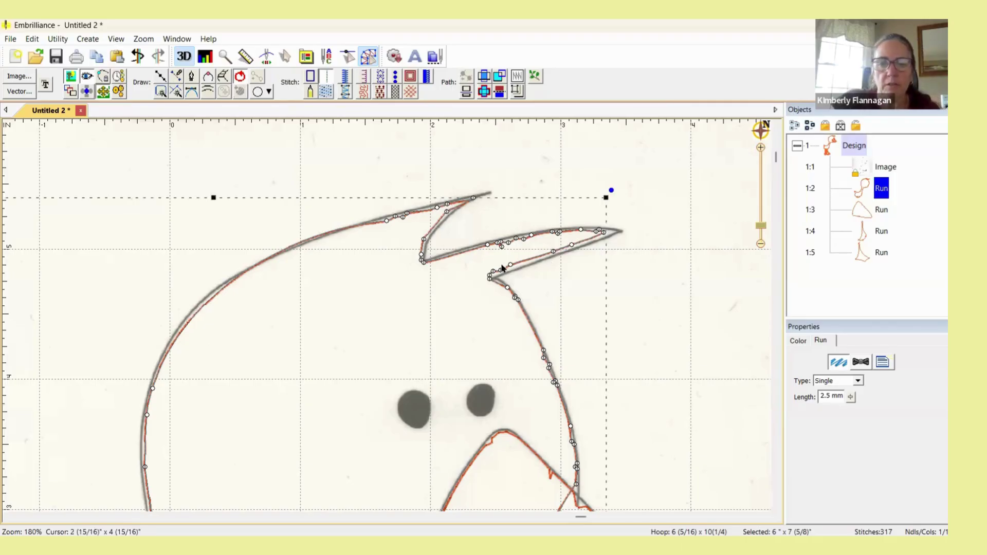
click(613, 233)
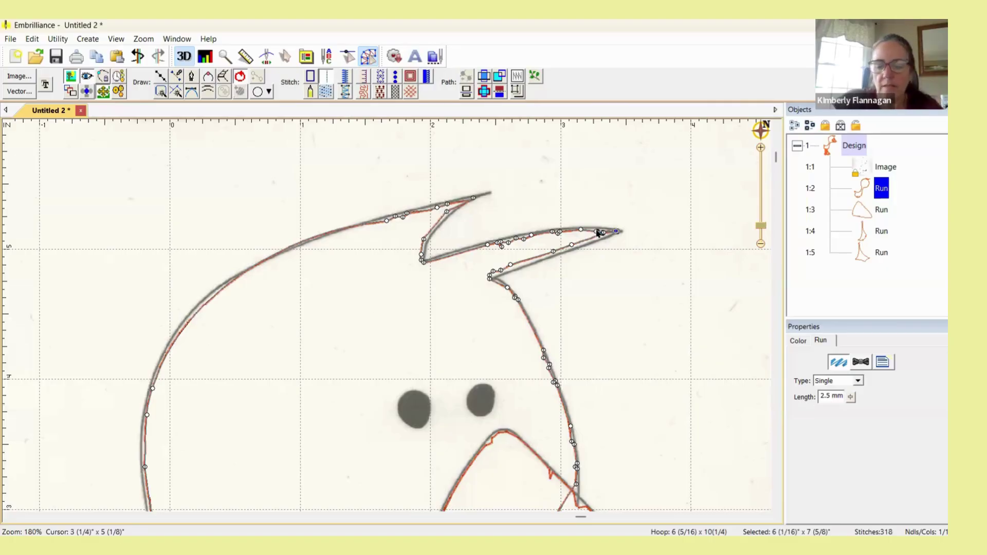
key(Delete)
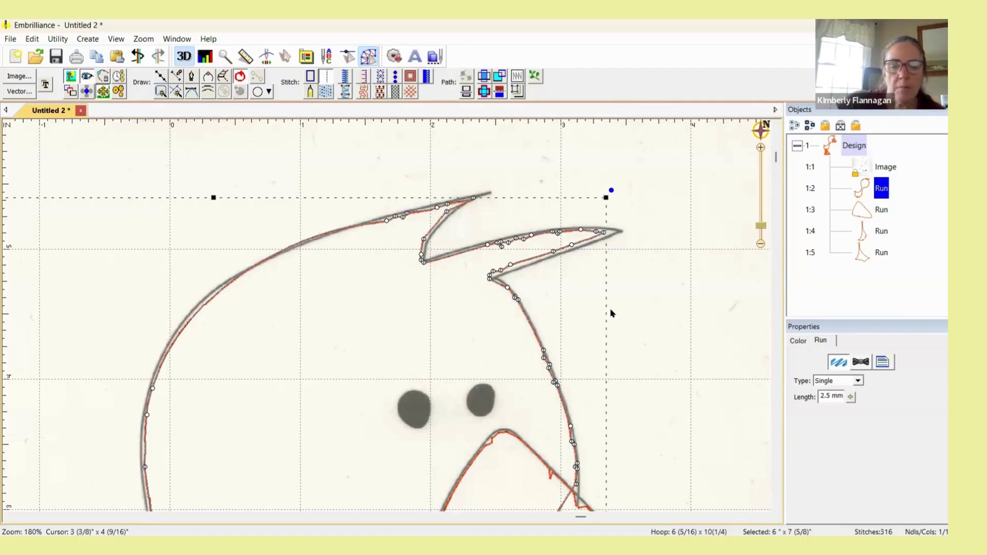
- Move the front leg outline off the pattern's leg, away from the back leg and over the word "Duck"
key(minus)
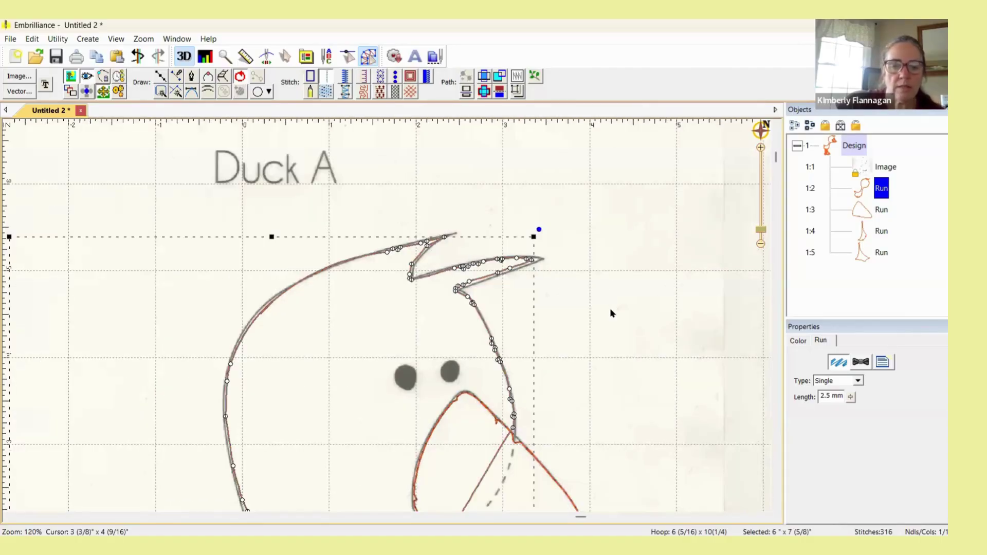
key(minus)
key(minus)
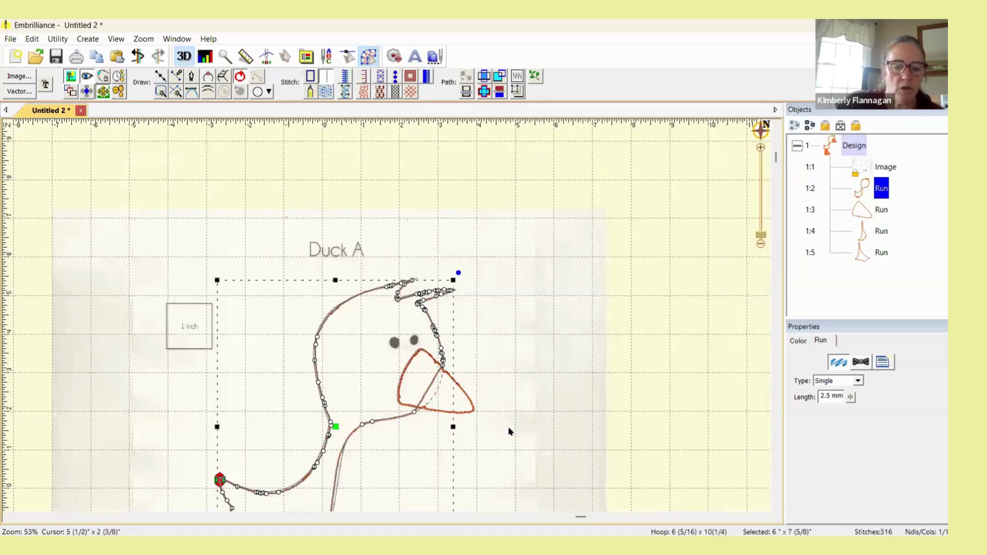
scroll(419, 415, down, 5)
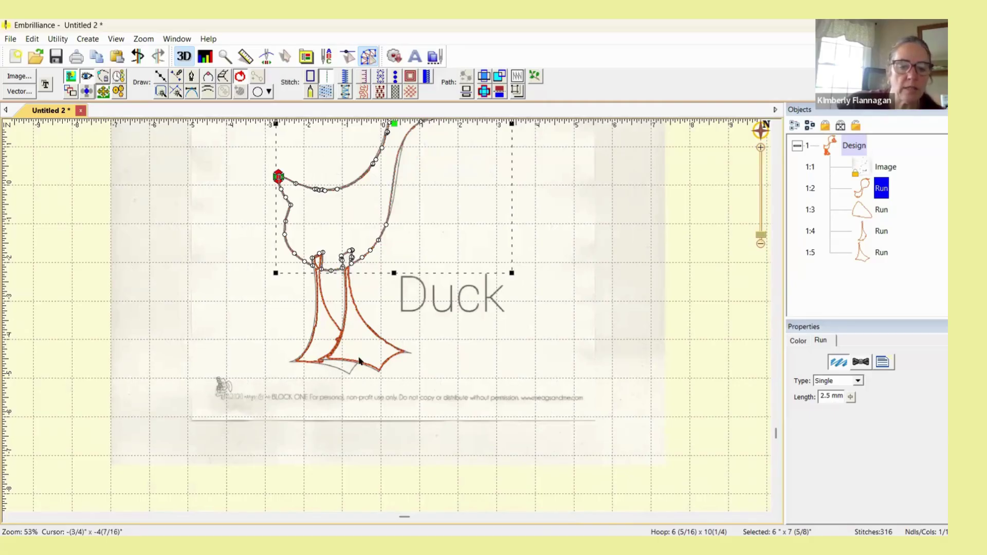
scroll(360, 360, up, 5)
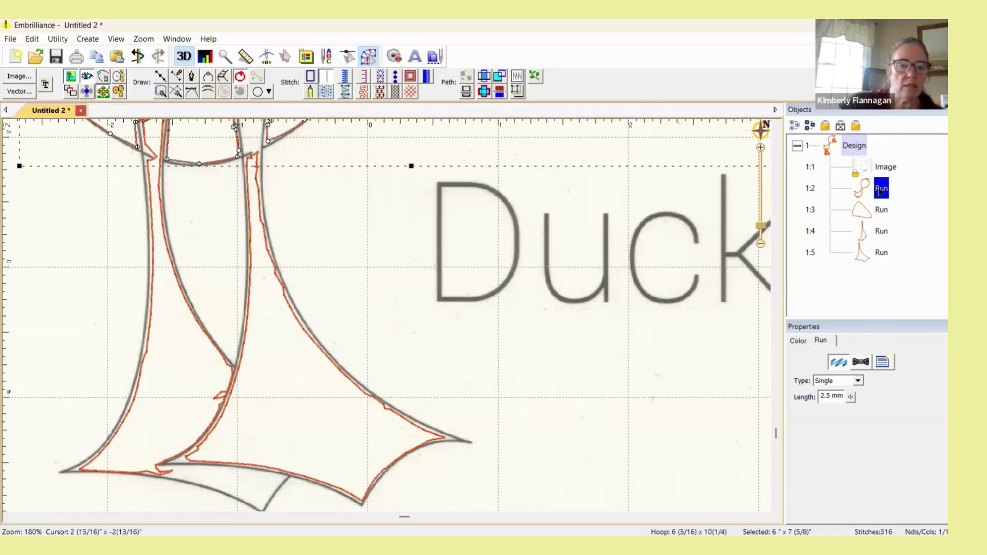
click(885, 252)
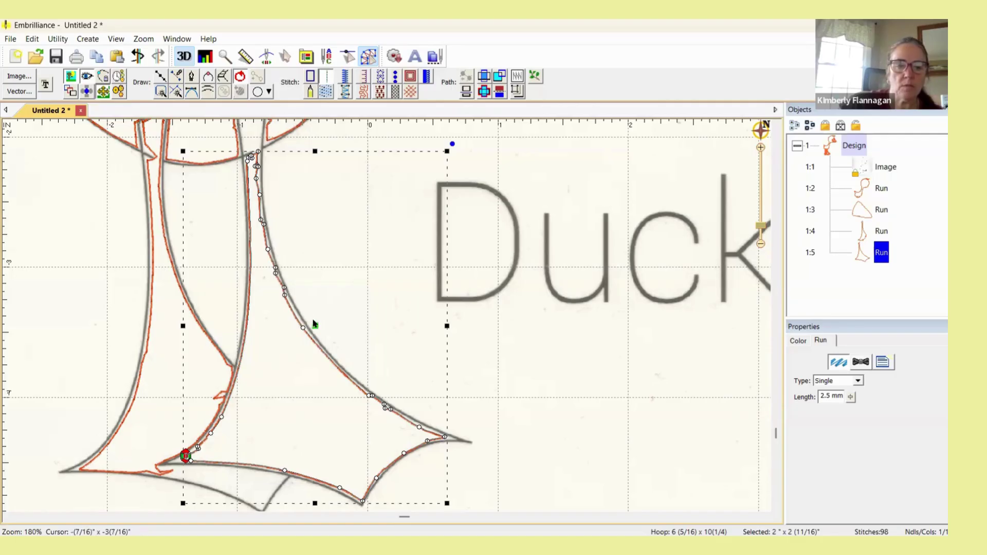
drag(714, 332, 712, 331)
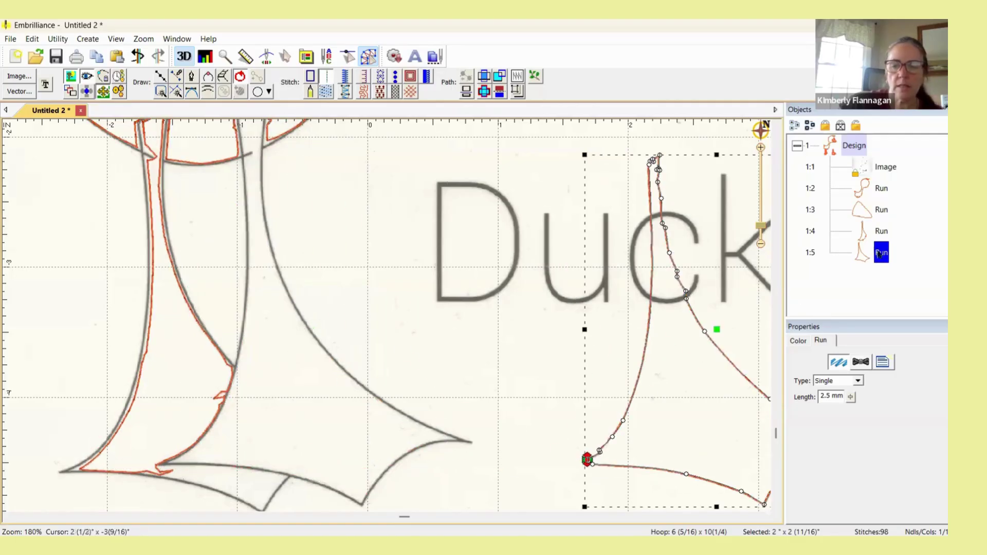
- Hide the background duck image and pull a node above the back leg's notch outward to form a pointed foot
click(866, 233)
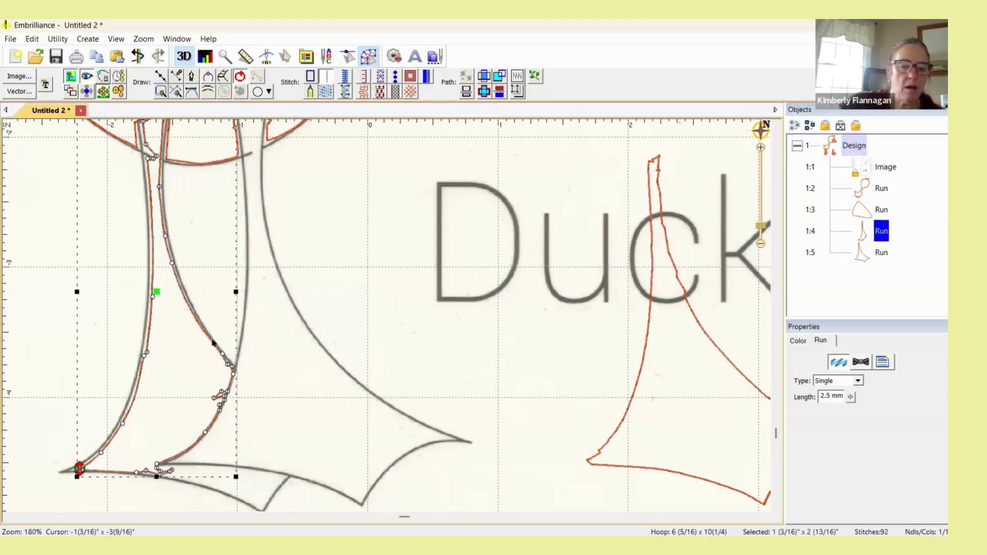
click(887, 167)
click(70, 76)
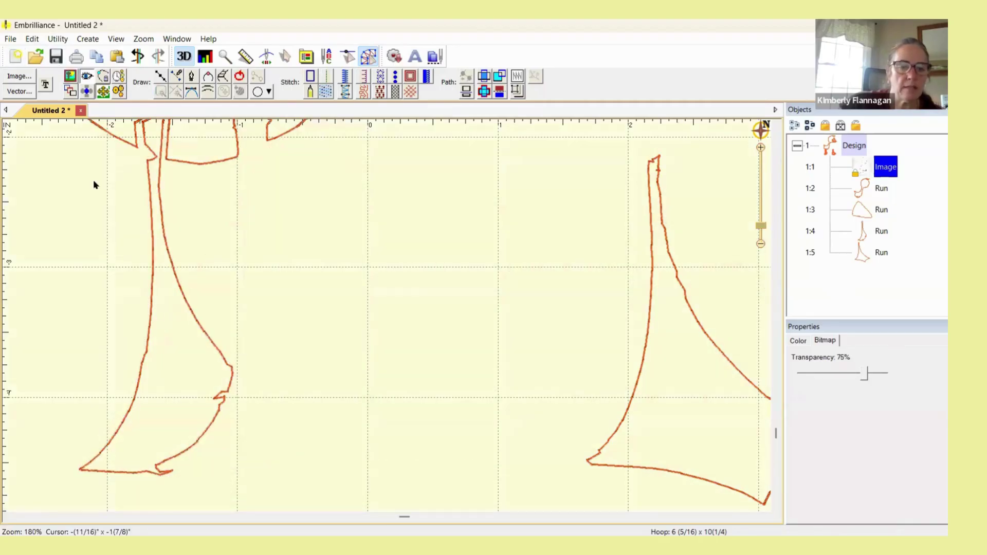
click(220, 402)
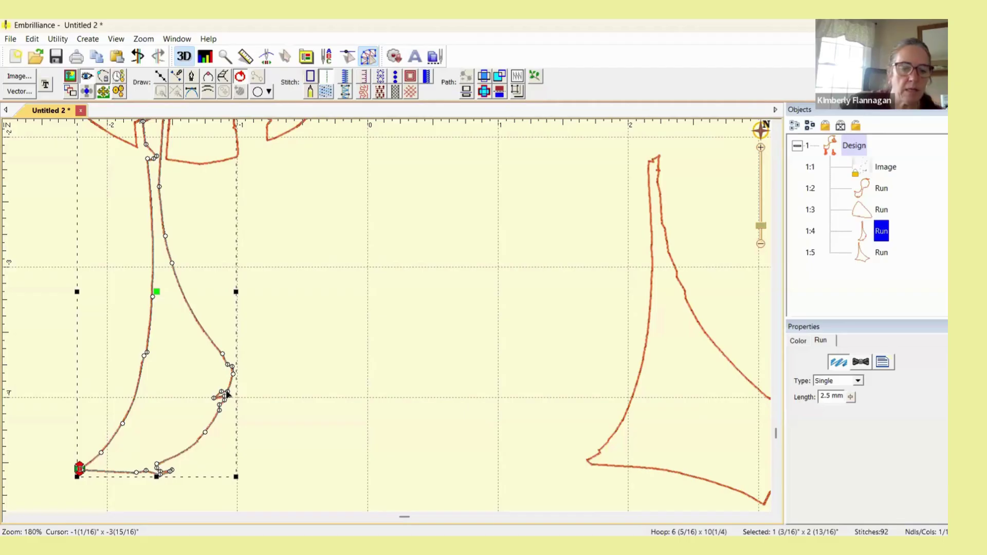
drag(235, 401, 329, 454)
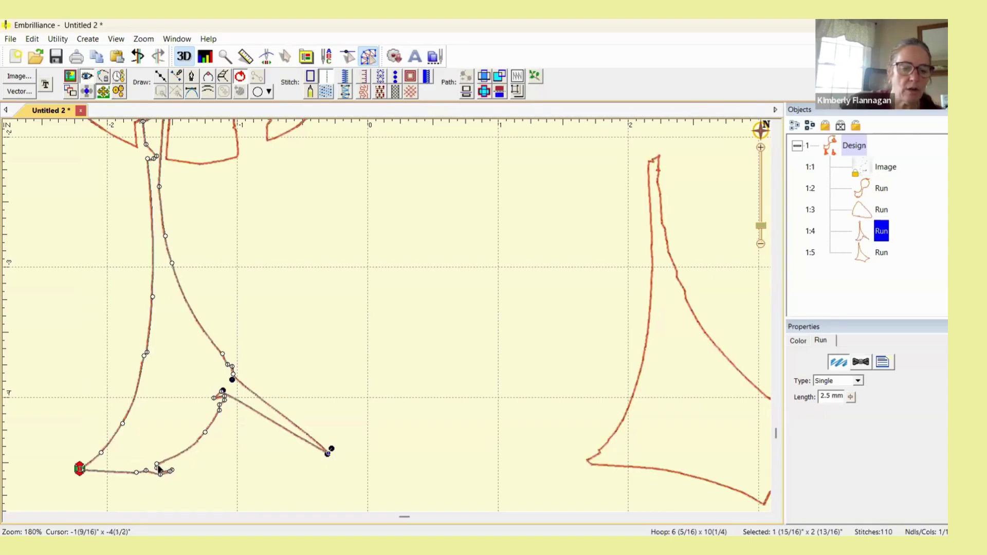
- Delete nodes along the curved edge beneath the back foot's notch and undo the accidental removal of the whole leg outline
click(158, 466)
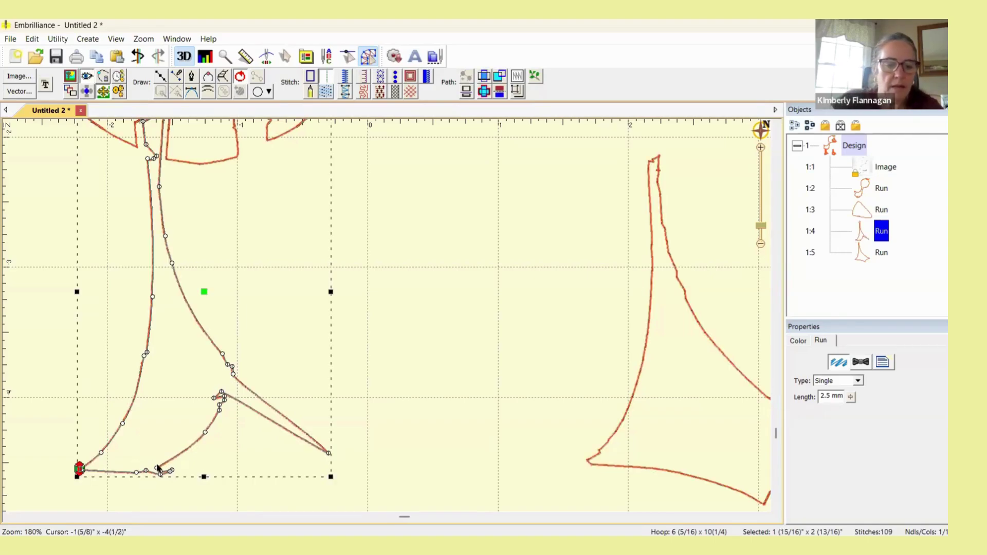
key(Escape)
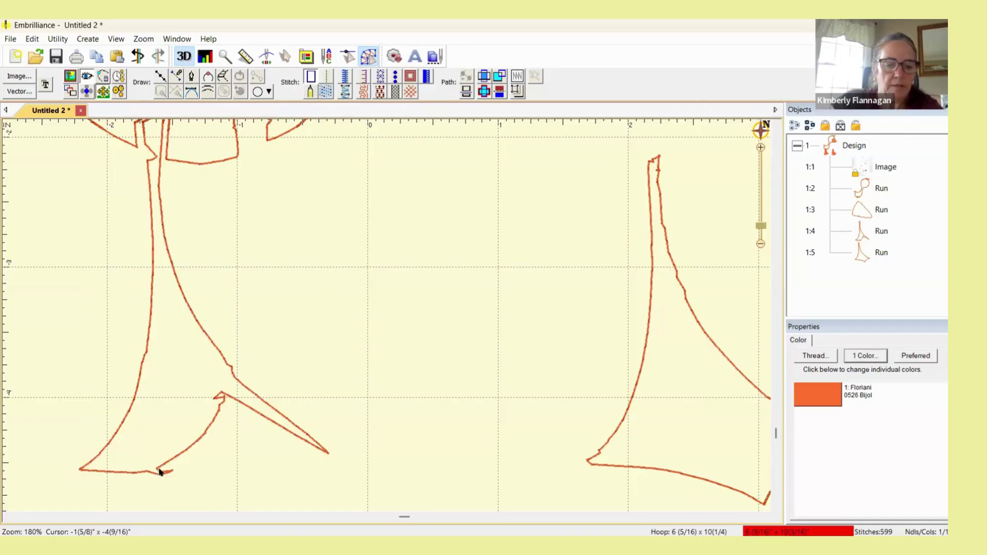
click(159, 470)
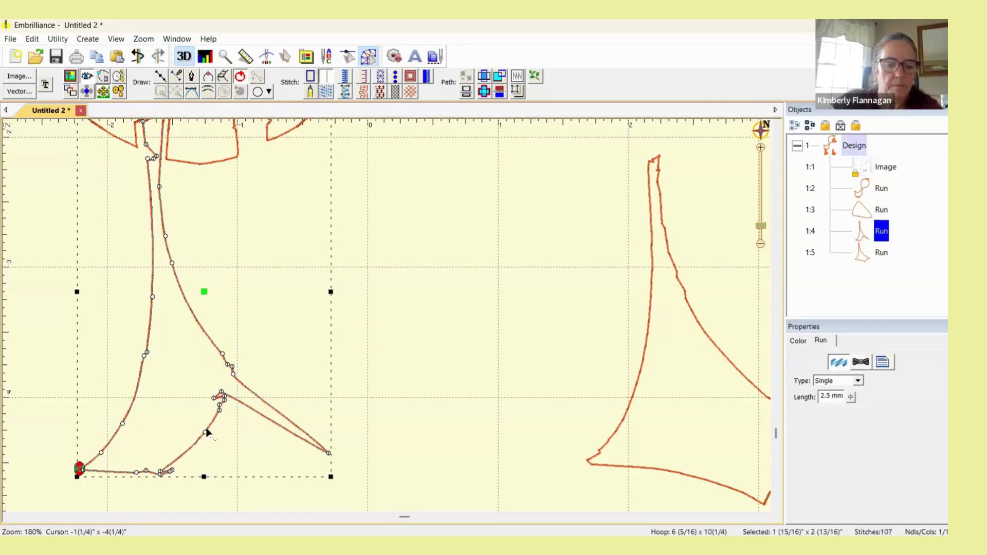
drag(205, 434, 215, 398)
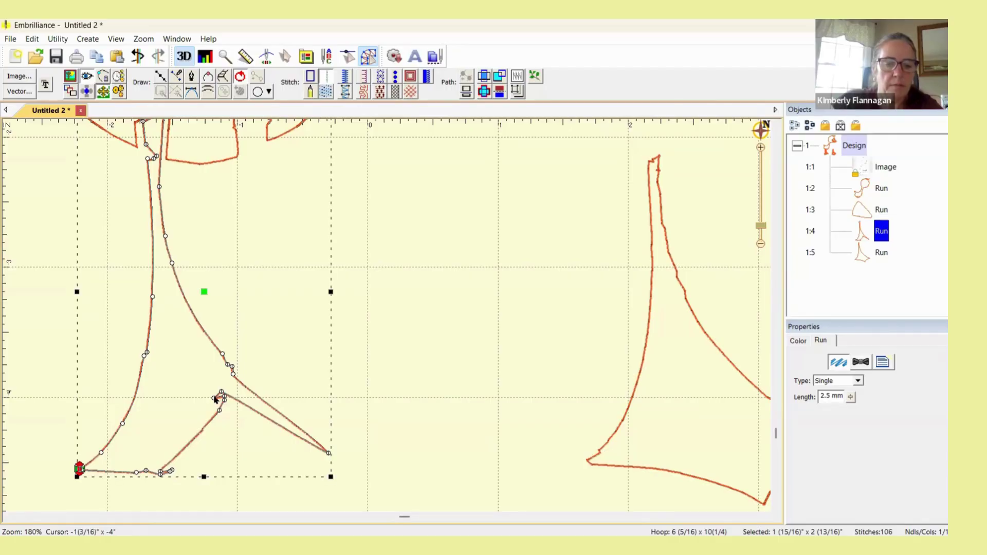
key(Delete)
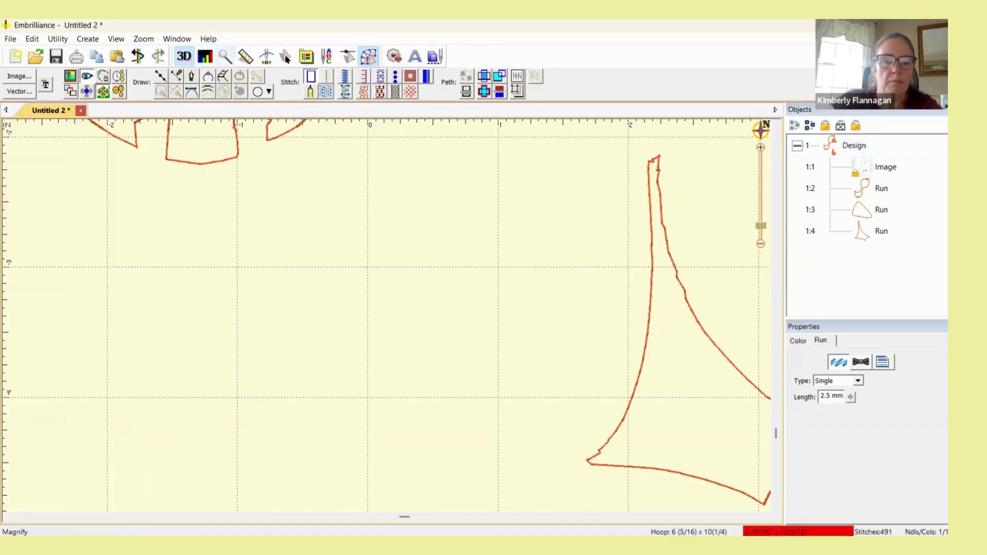
click(136, 57)
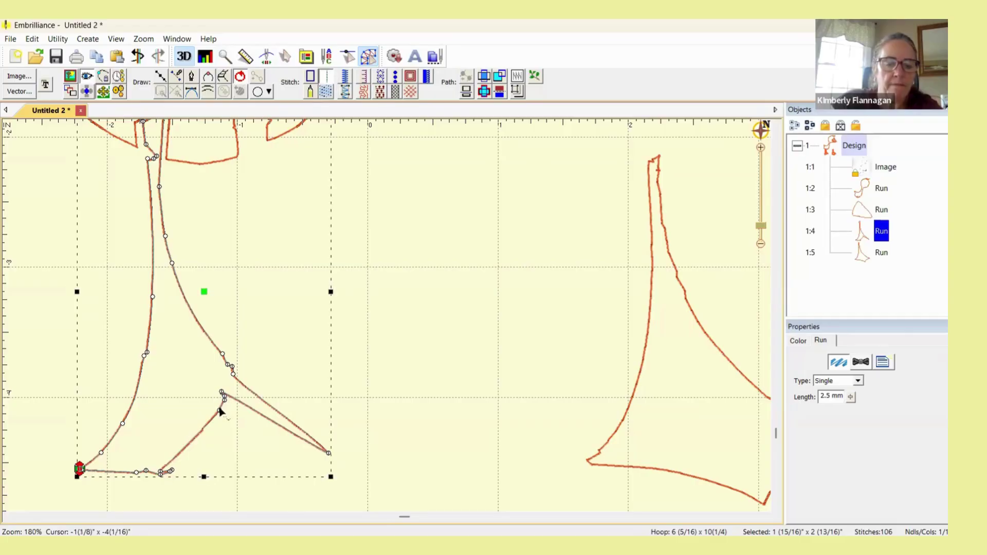
- Delete the remaining nodes at the back foot's notch peak so a straight edge closes the foot's bottom
click(222, 395)
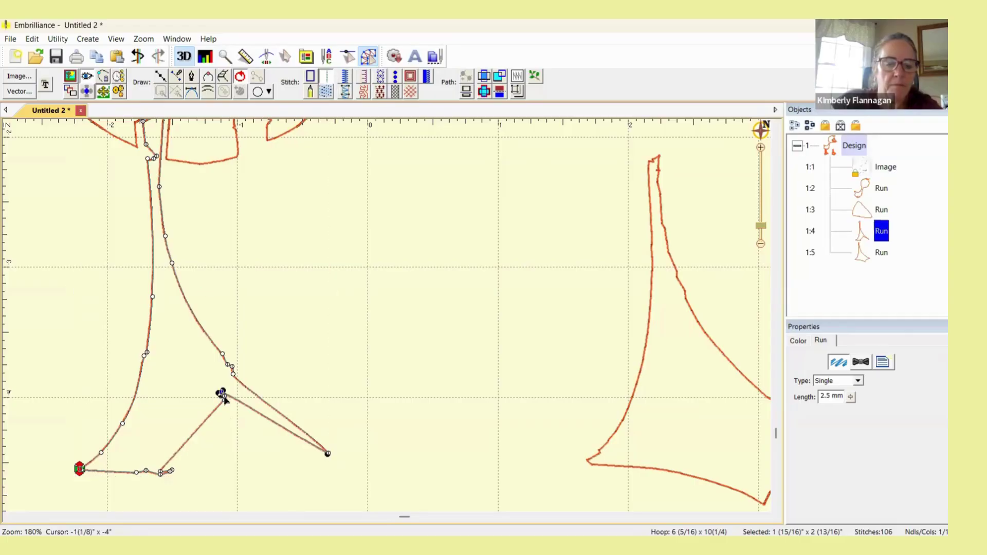
key(Delete)
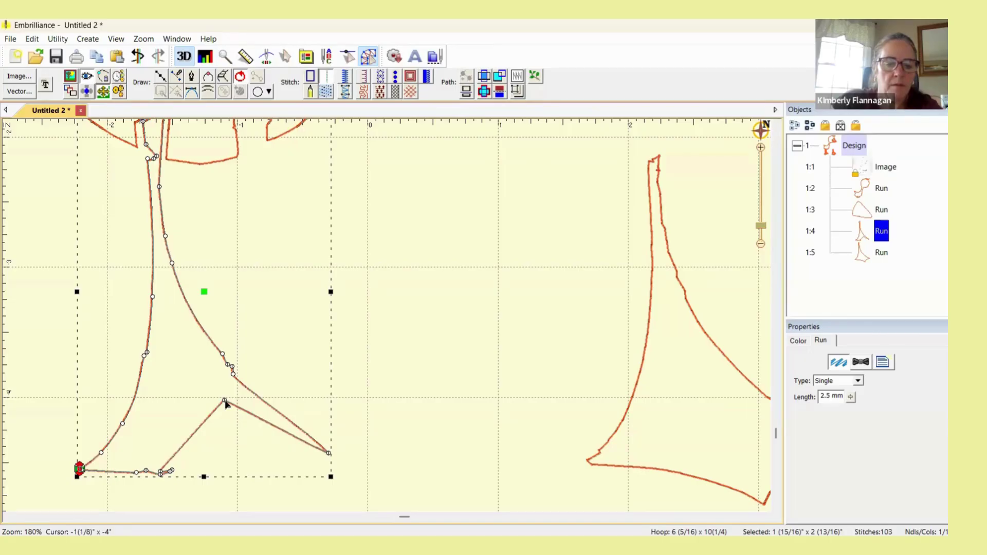
click(225, 401)
key(Delete)
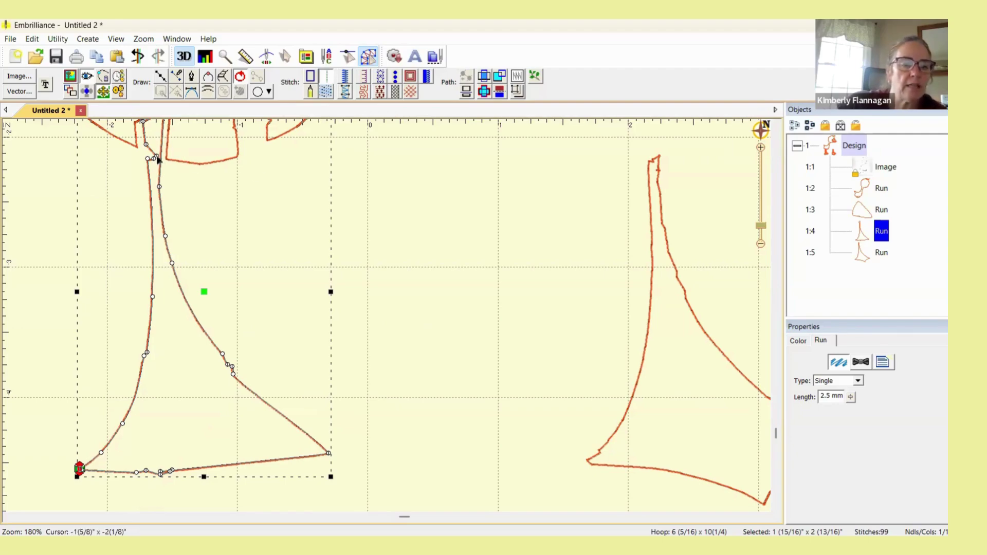
- Delete the jagged nodes on the back leg's left edge near the body and move its right-edge nodes outward to widen it
drag(157, 160, 154, 161)
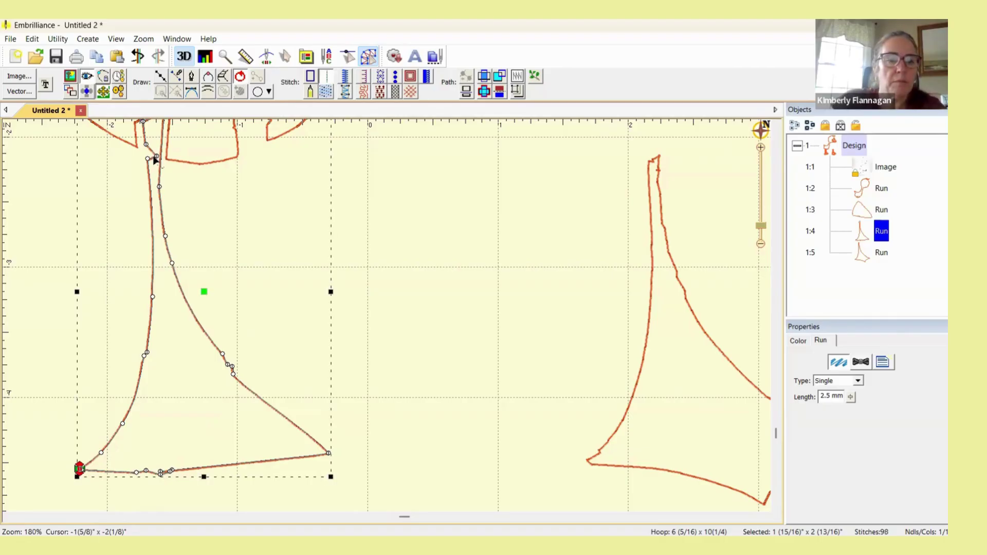
drag(158, 156, 148, 151)
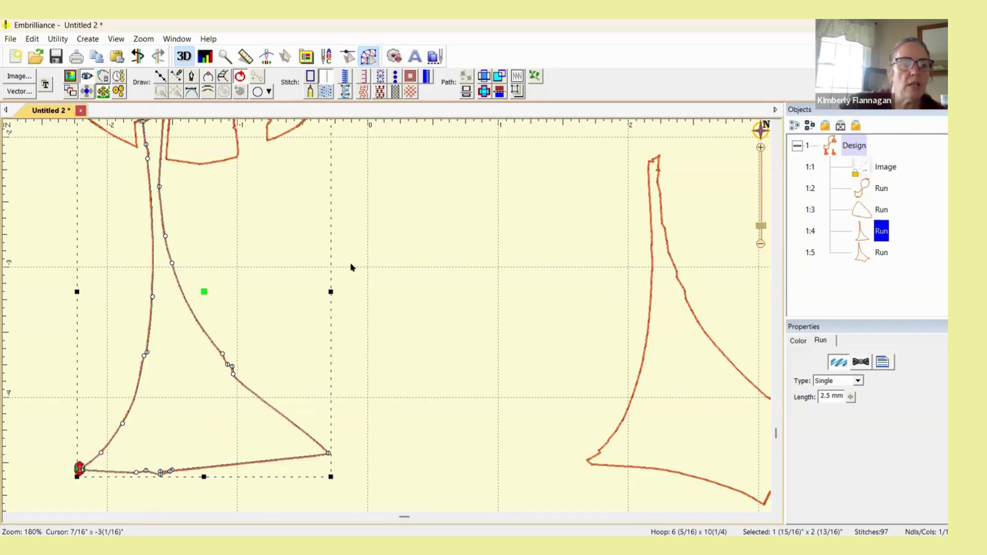
click(161, 191)
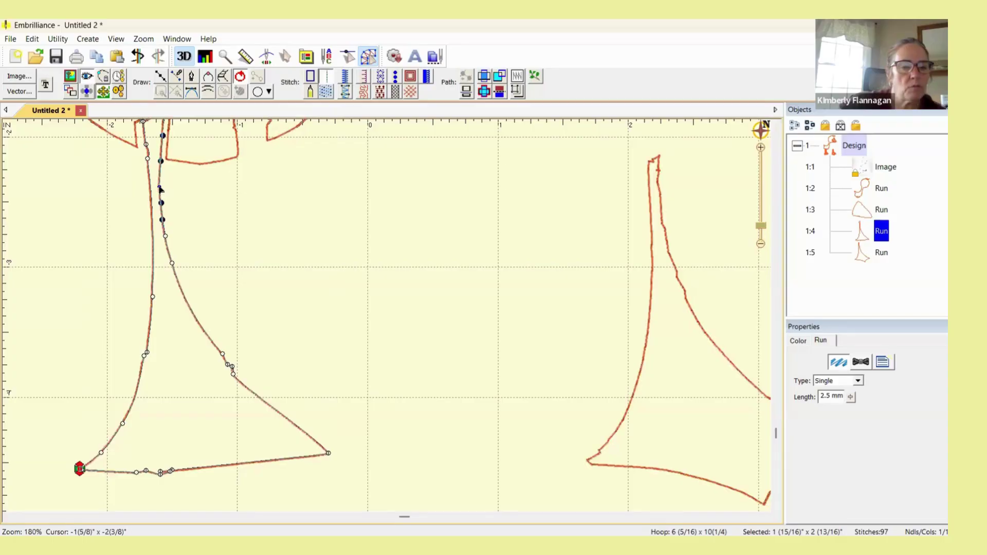
drag(164, 188, 175, 187)
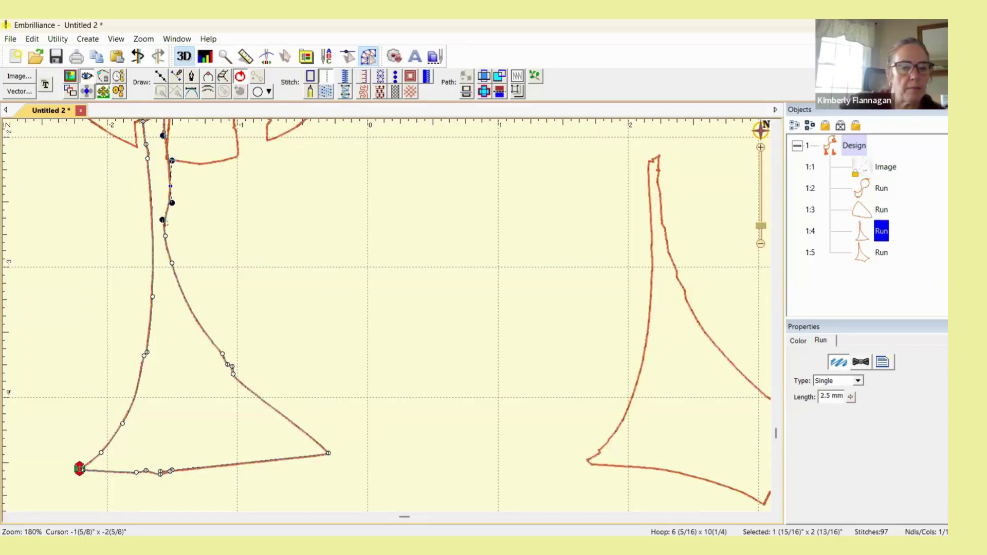
mouse_move(163, 221)
mouse_down()
mouse_move(173, 218)
mouse_move(171, 239)
mouse_move(181, 226)
mouse_up()
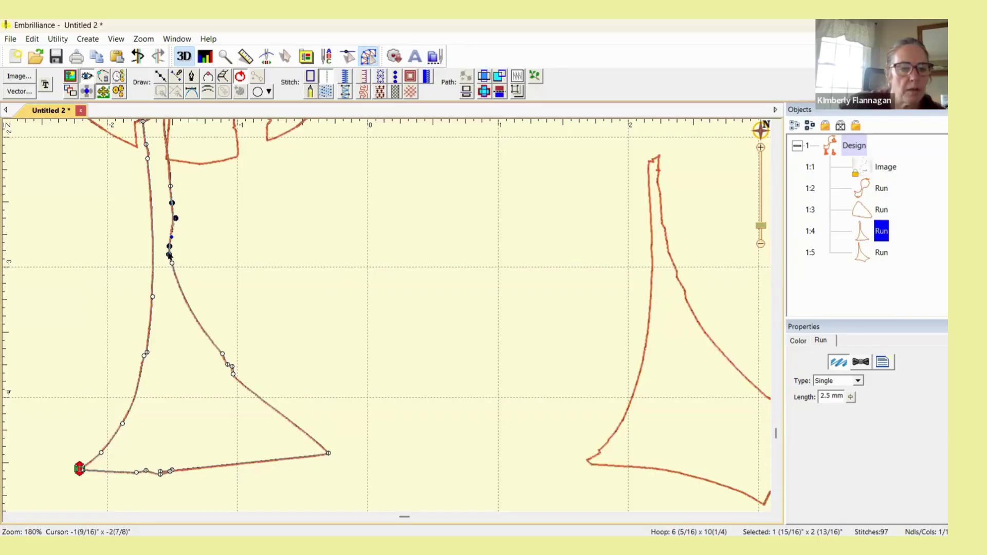
drag(174, 259, 173, 251)
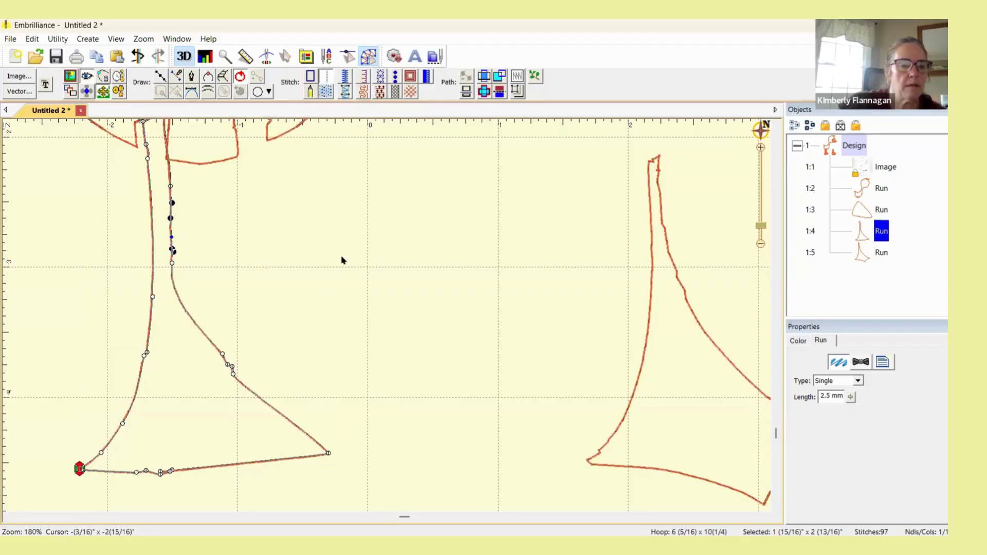
- Delete a jagged node on the back leg's right edge, and redisplay the background image with the front leg outline selected
click(232, 367)
key(Delete)
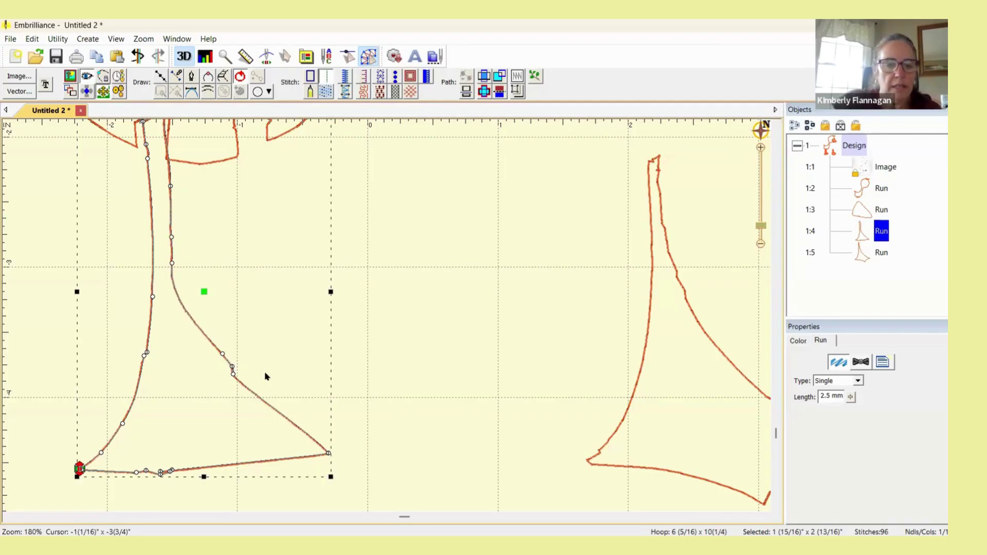
click(696, 283)
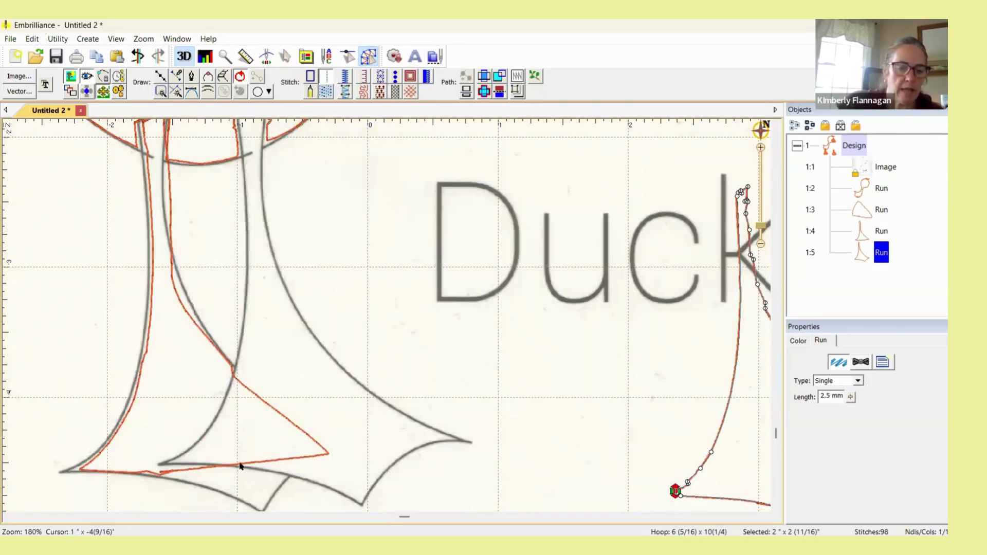
- Reshape the back foot's outline by moving its bottom-edge nodes onto the scanned lower toe tip and the edge rising from it
click(880, 233)
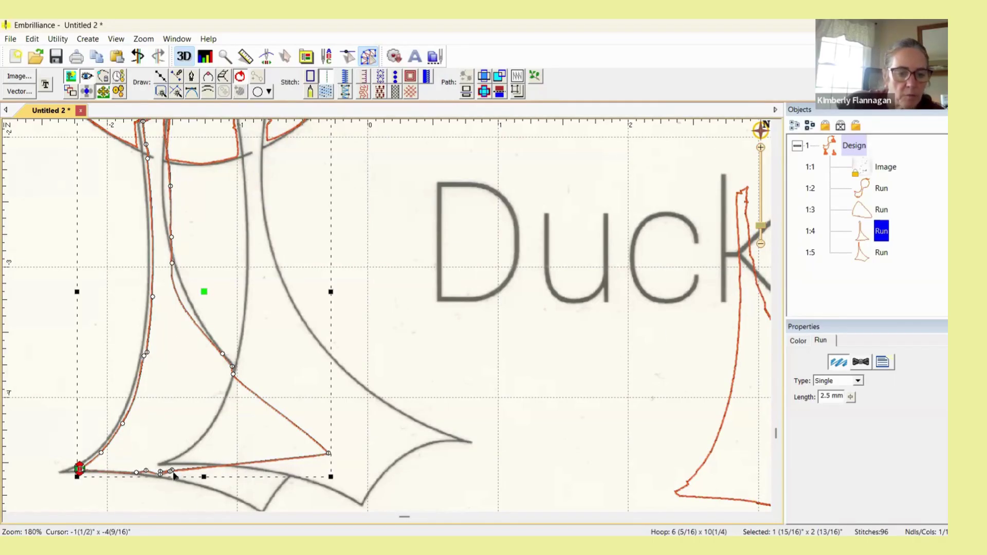
drag(177, 477, 261, 433)
drag(217, 396, 292, 397)
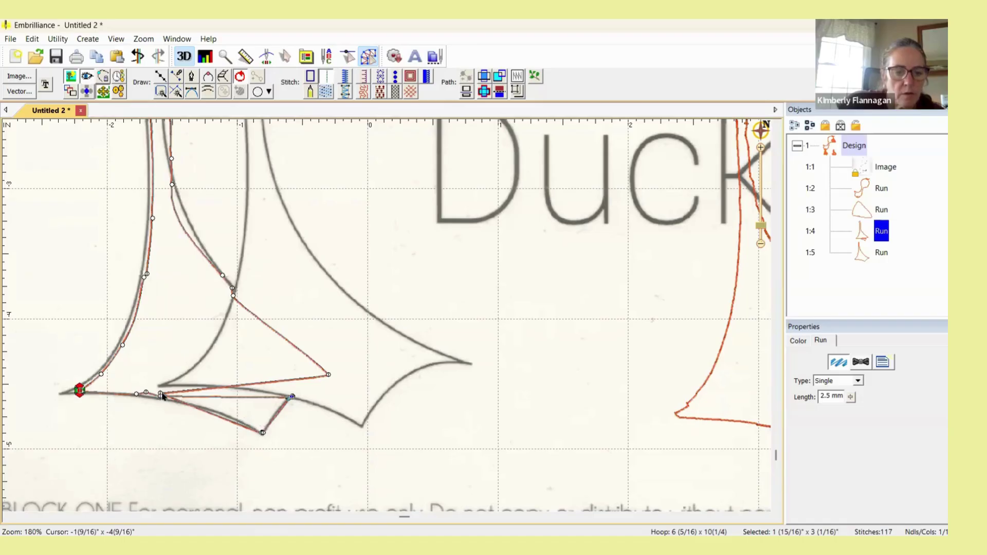
drag(163, 396, 306, 388)
click(295, 404)
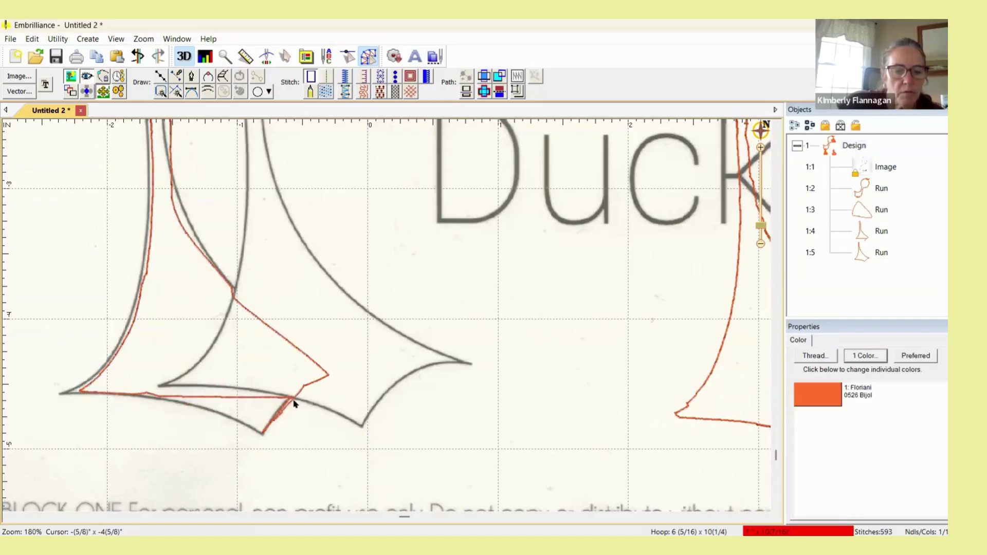
- Move a node onto the scanned curve along the back foot's bottom edge and delete the stray node near its heel
click(291, 400)
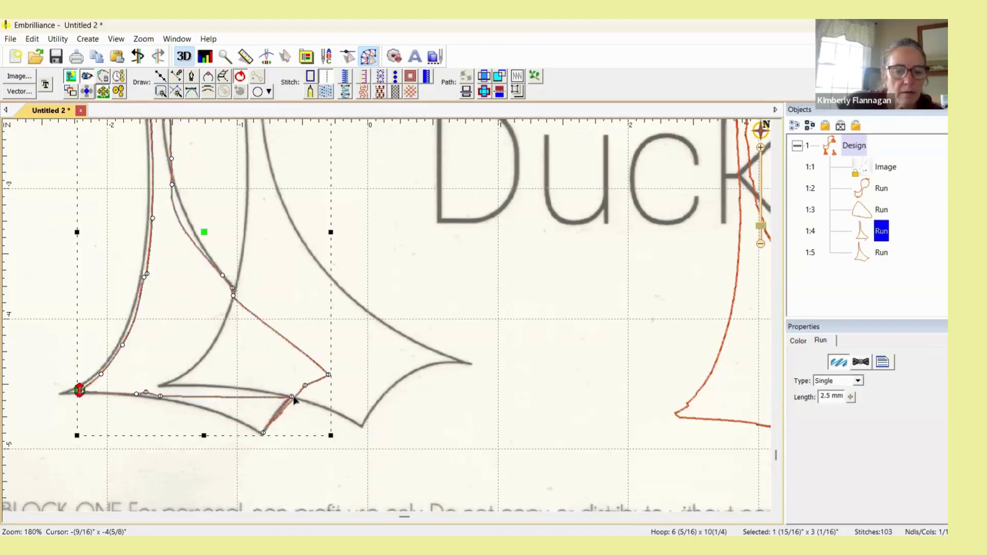
drag(260, 417, 231, 415)
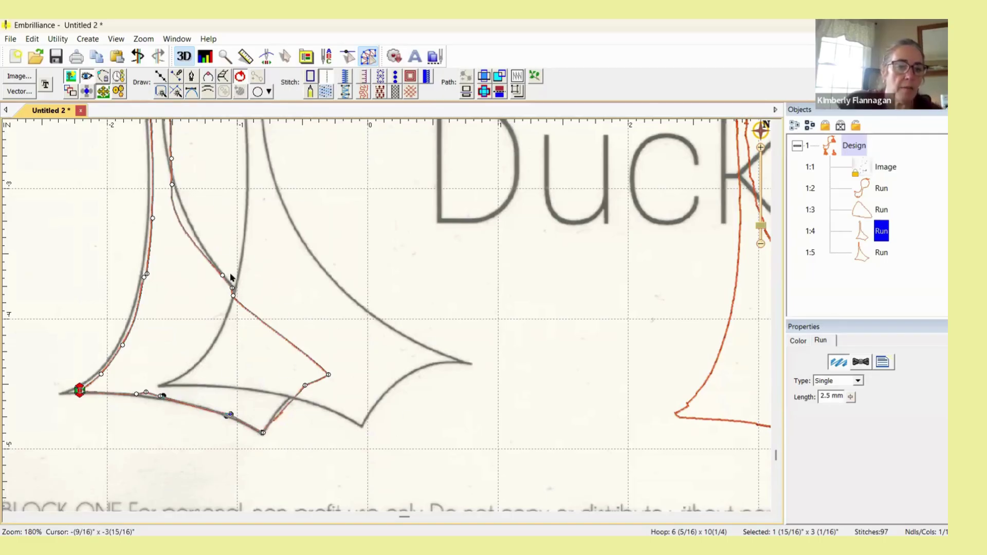
click(146, 394)
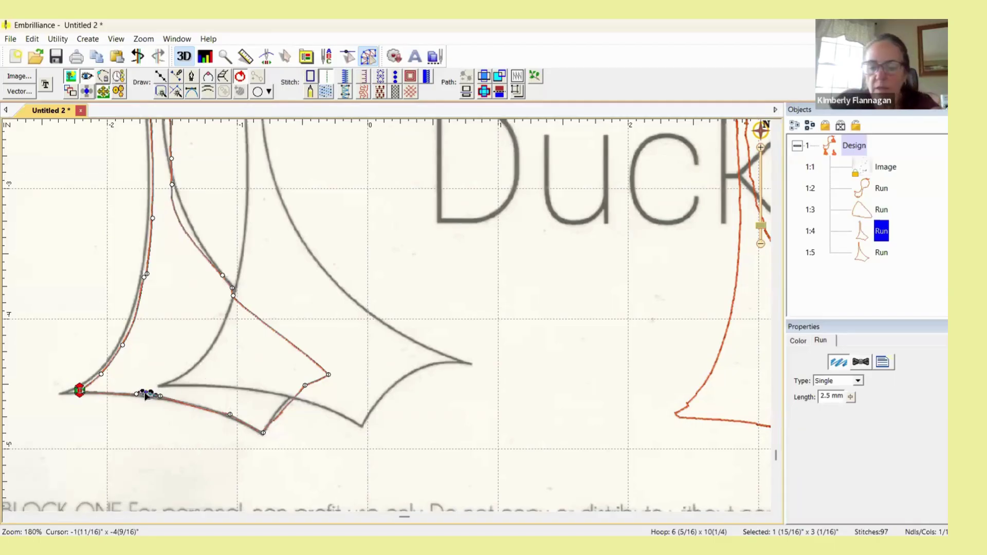
key(Delete)
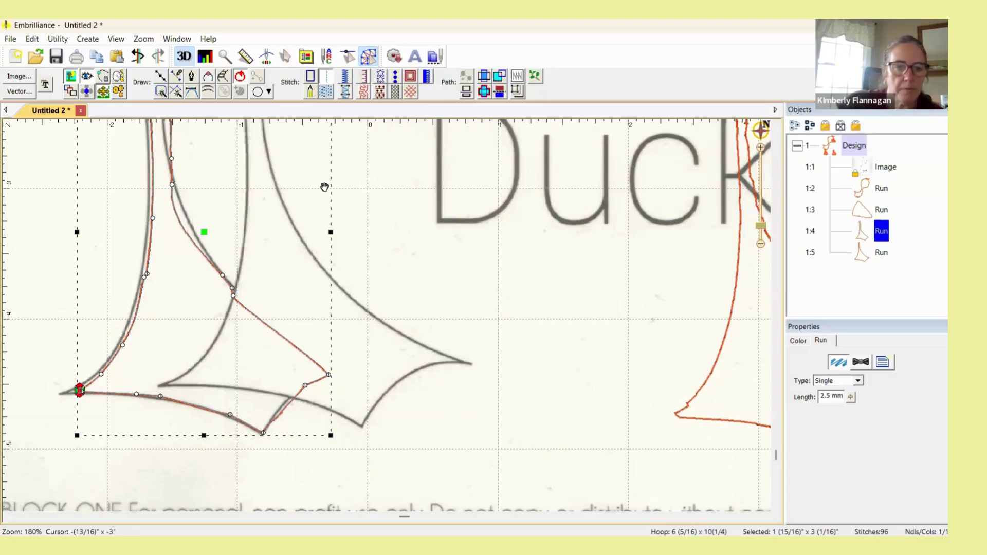
- Move the front leg outline from beside the duck onto the scanned front leg, with its top just inside the body
scroll(313, 309, up, 3)
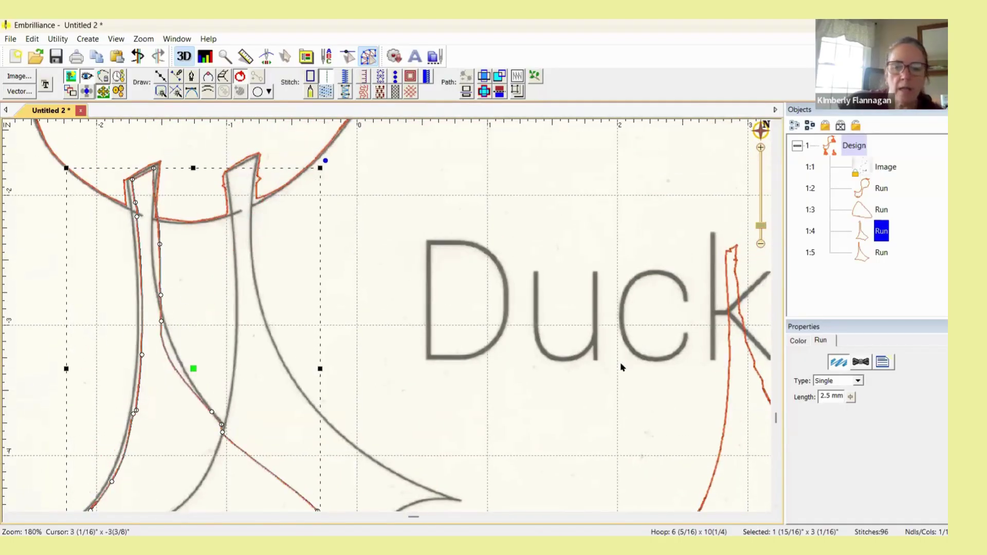
click(883, 253)
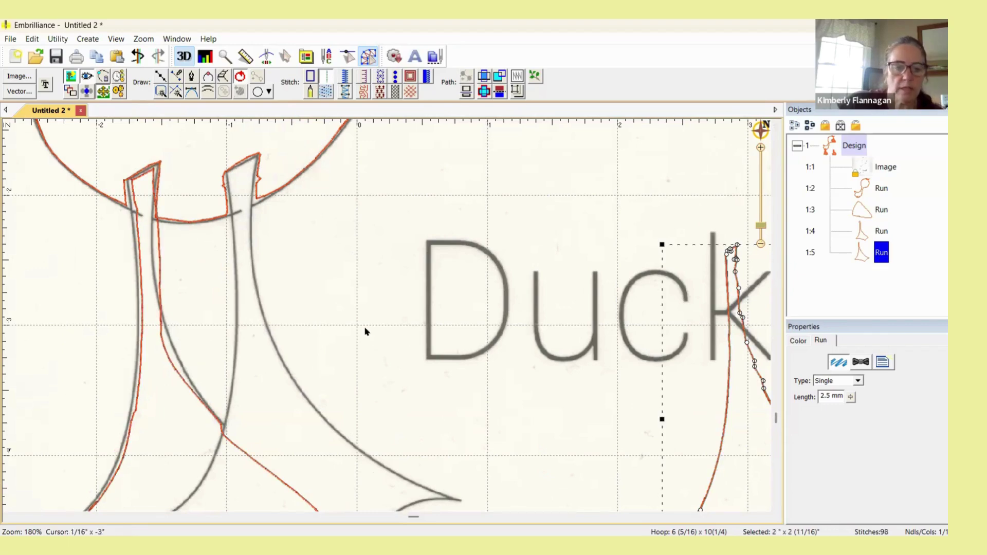
scroll(365, 332, down, 2)
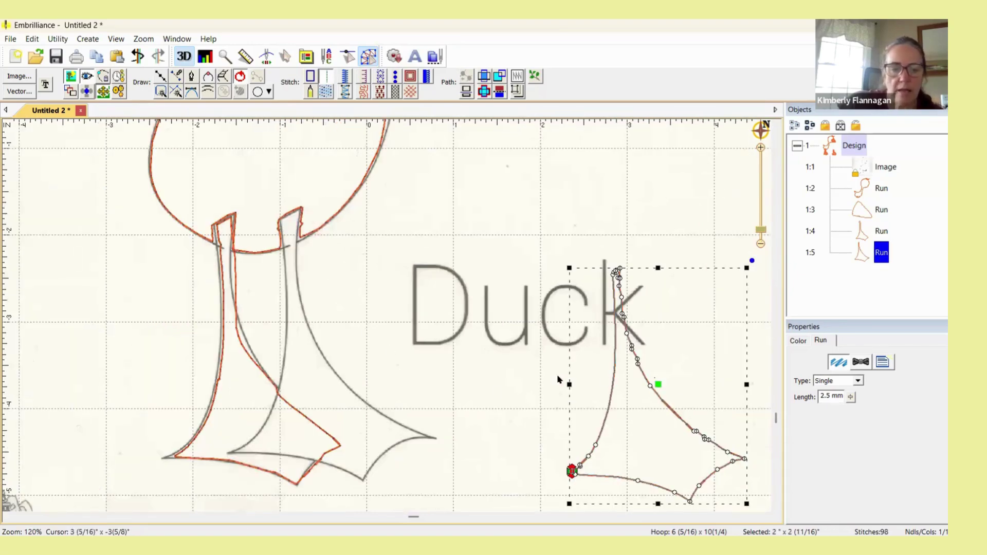
click(452, 360)
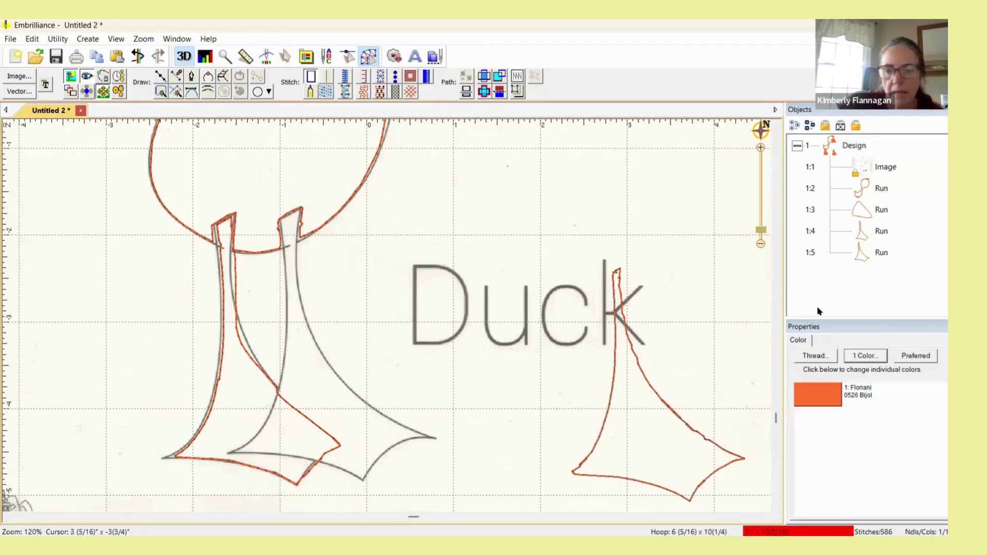
click(882, 252)
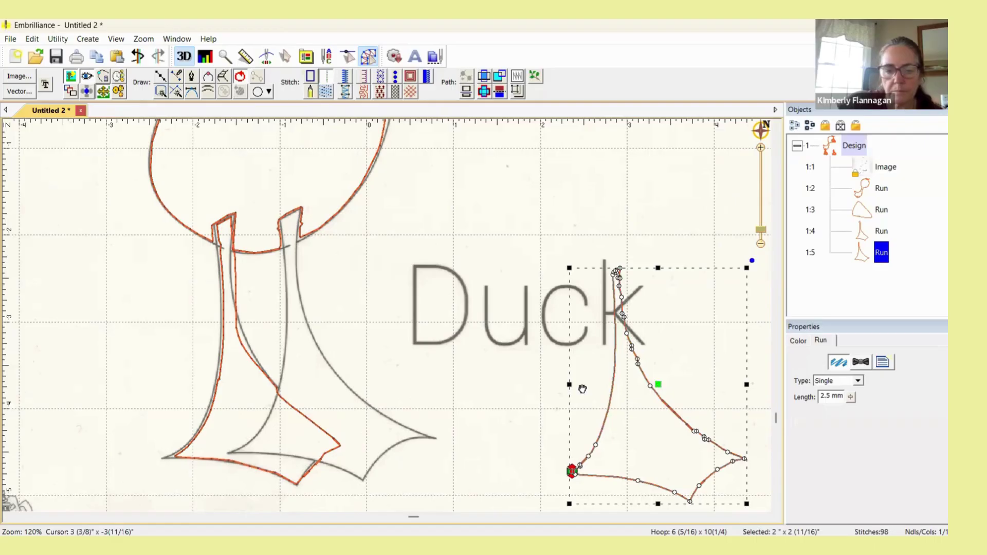
drag(582, 389, 323, 369)
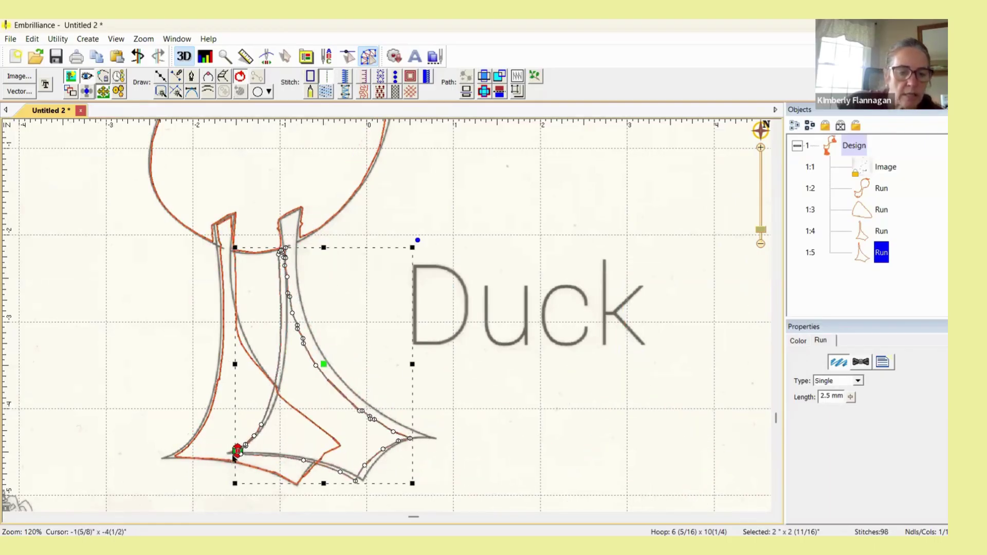
click(328, 364)
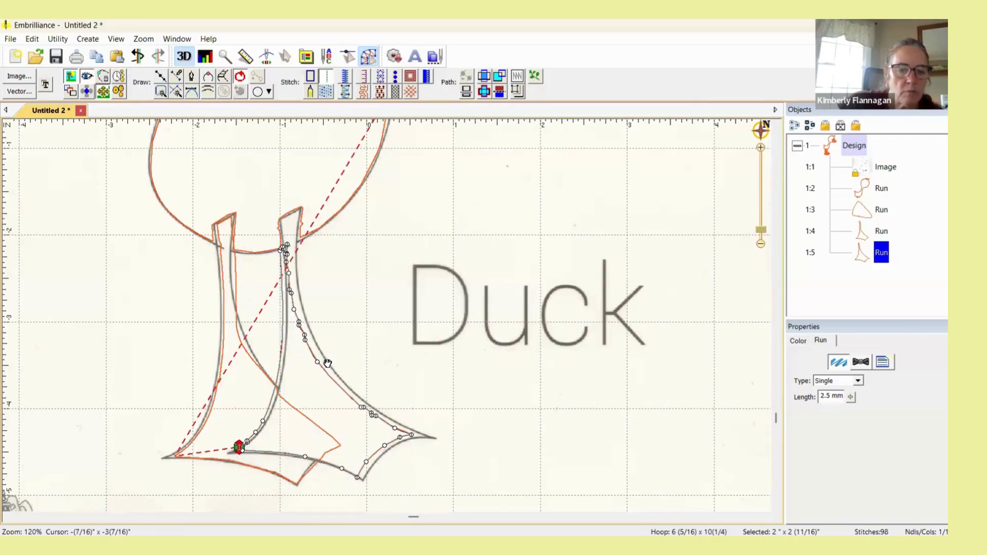
drag(327, 360, 337, 349)
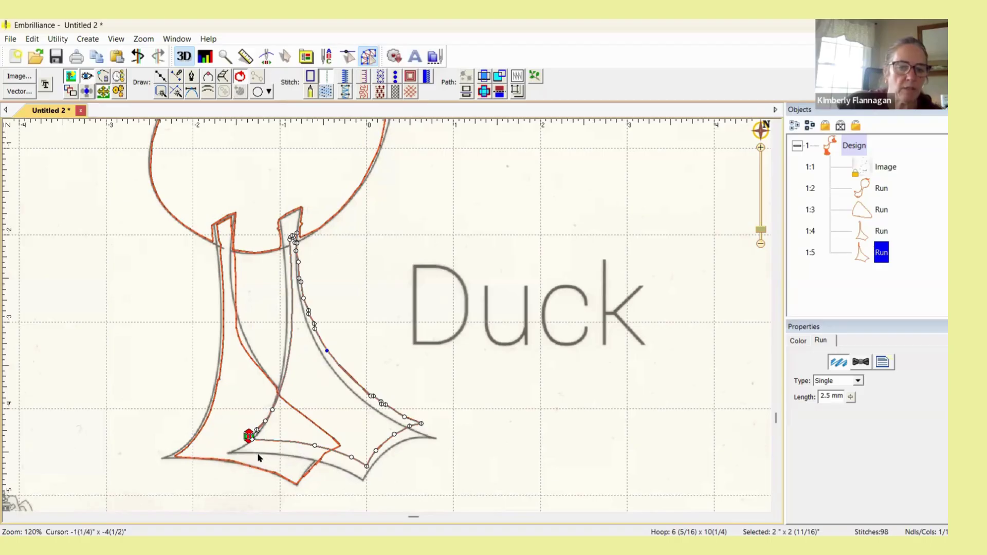
- Move the front leg's top nodes to the two upper corners of the body notch and delete the leftover nodes between them
click(283, 246)
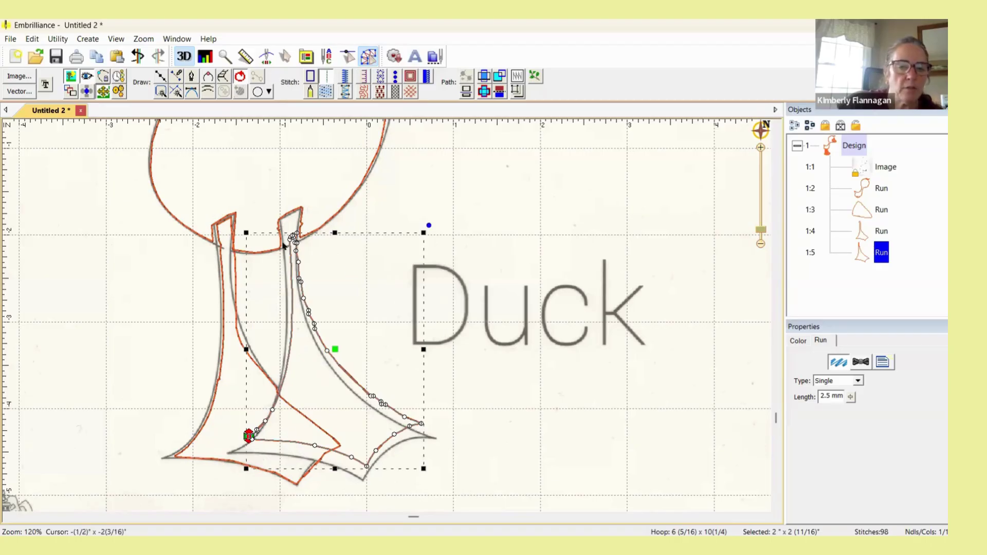
click(289, 234)
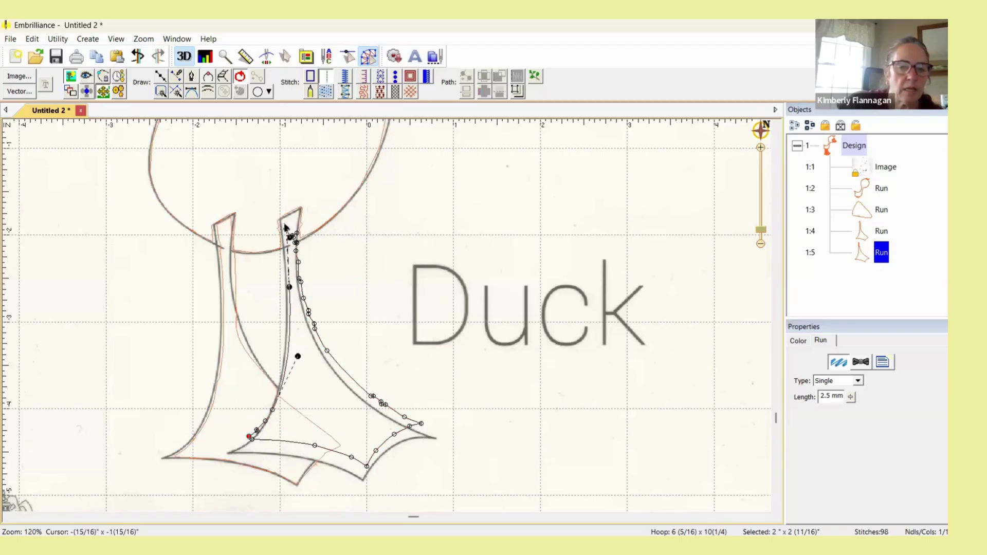
drag(284, 226, 281, 217)
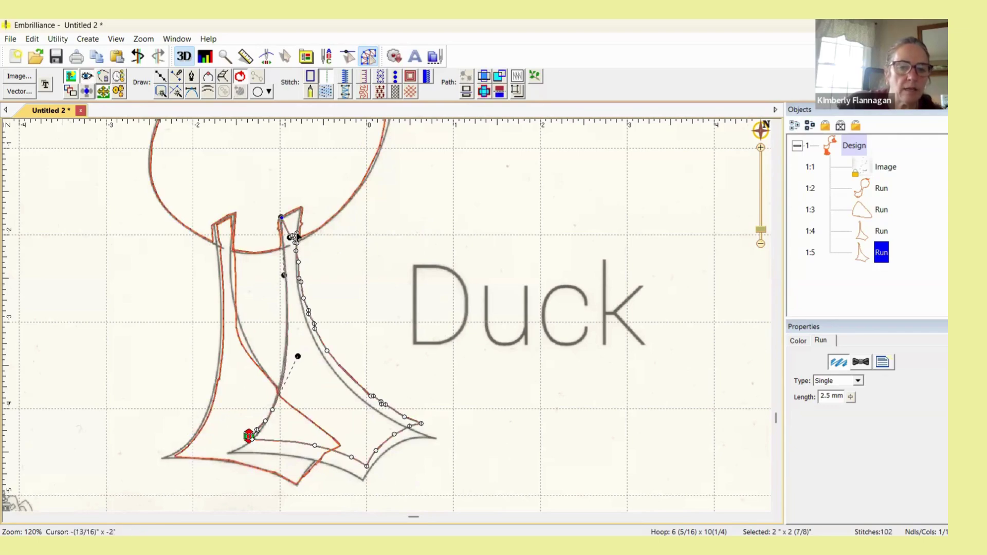
click(301, 209)
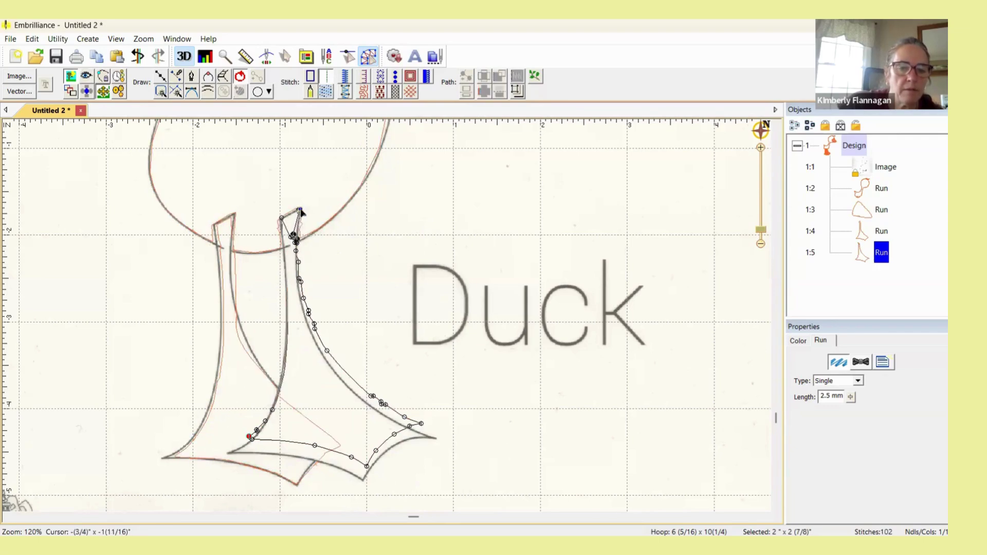
click(291, 238)
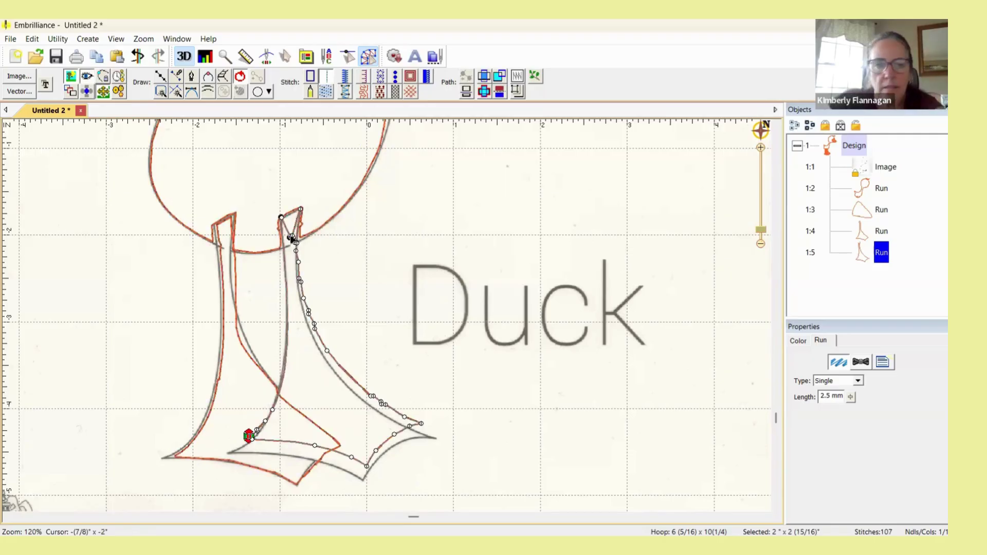
click(292, 238)
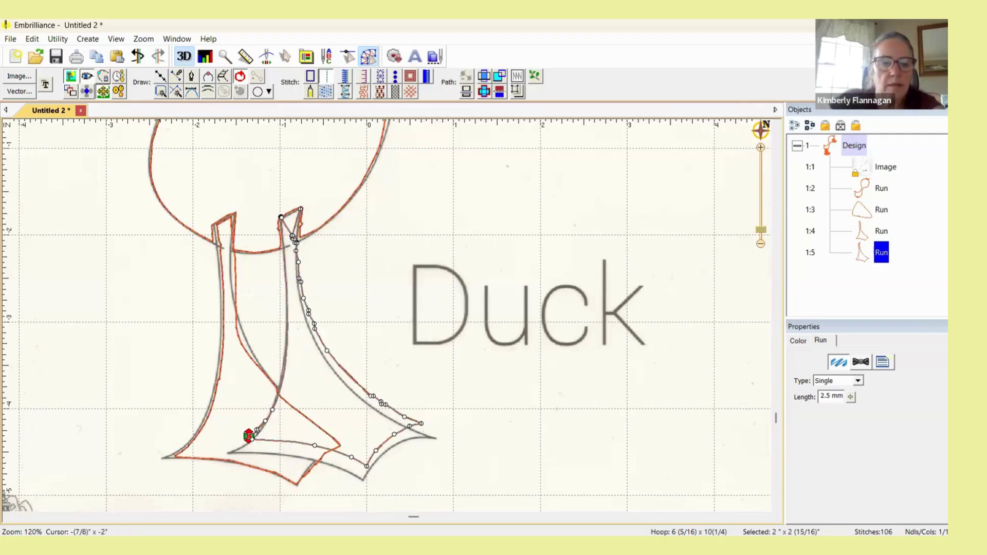
click(292, 237)
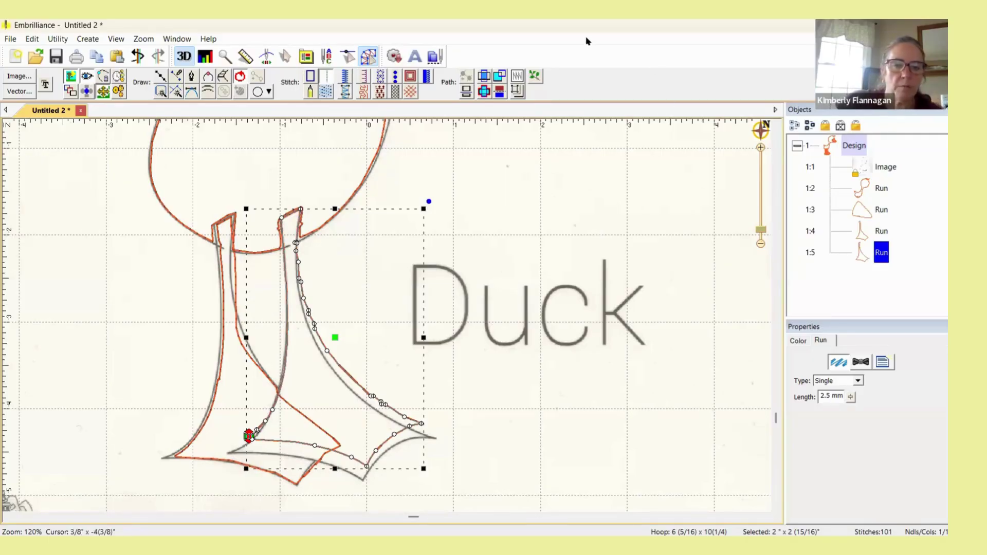
- Hide the background image and delete the body outline's back leg notch nodes, plus one at the front leg notch's peak
click(882, 166)
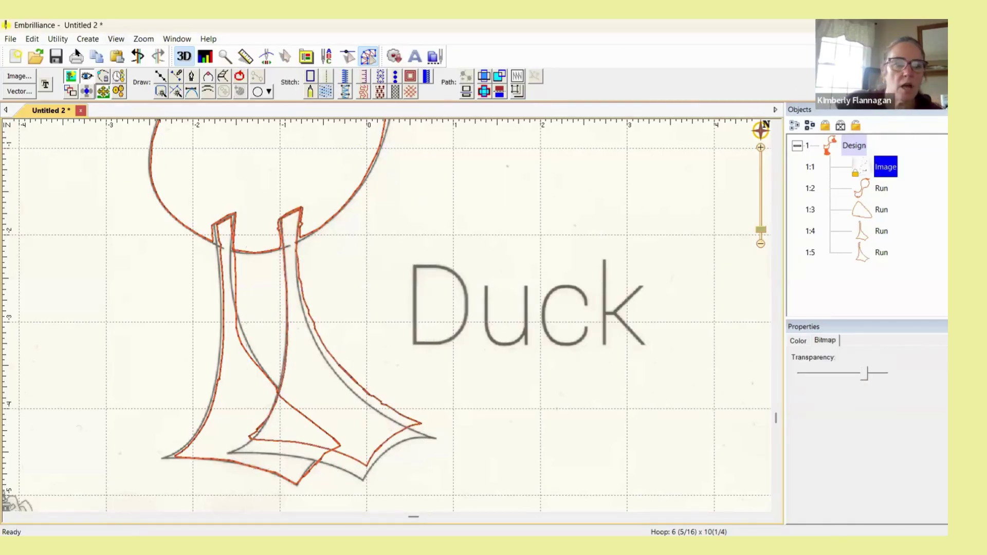
click(71, 76)
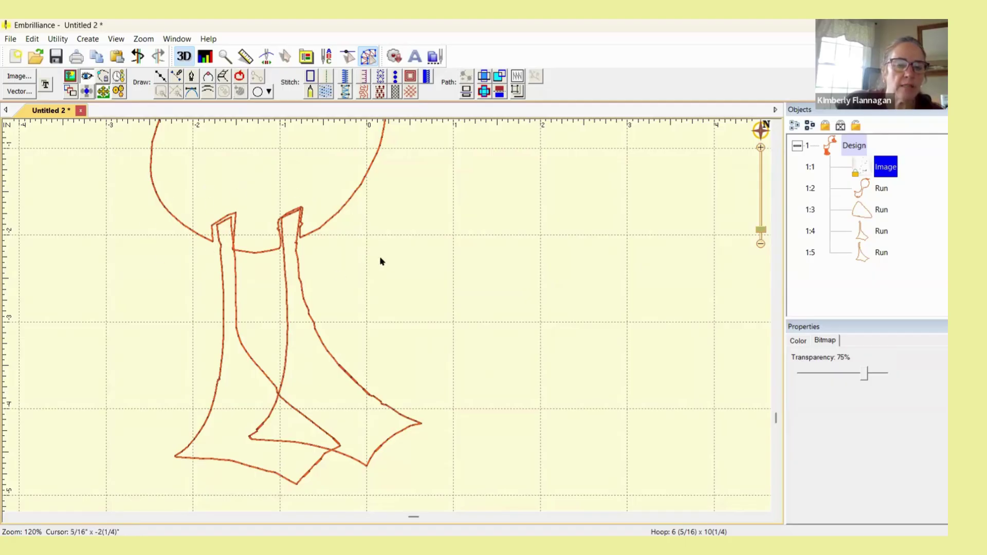
click(879, 191)
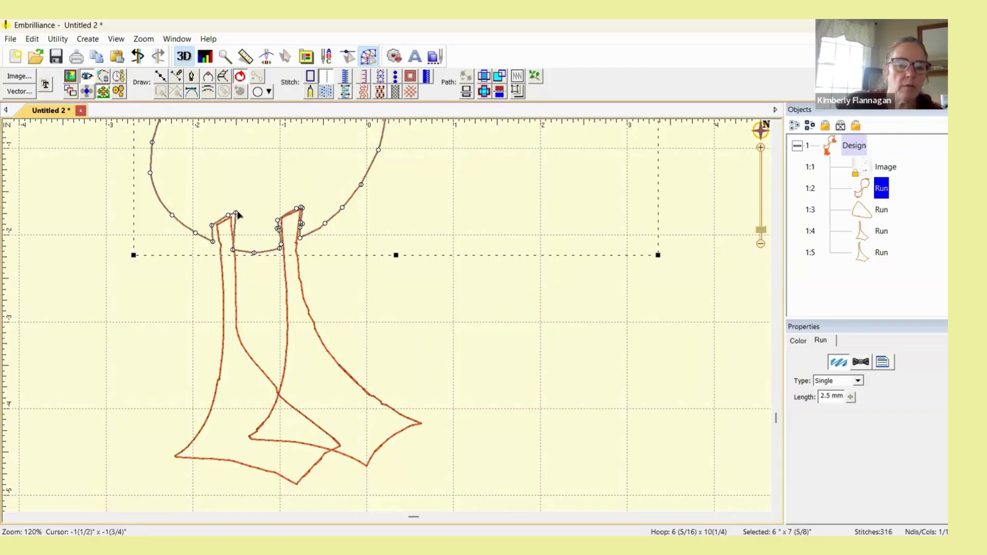
drag(236, 212, 216, 249)
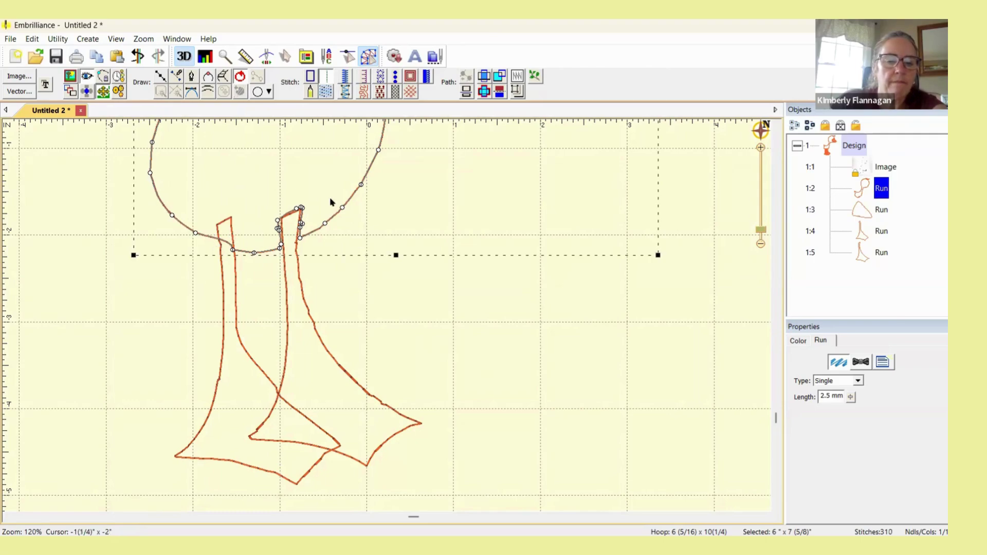
drag(303, 208, 296, 208)
key(Escape)
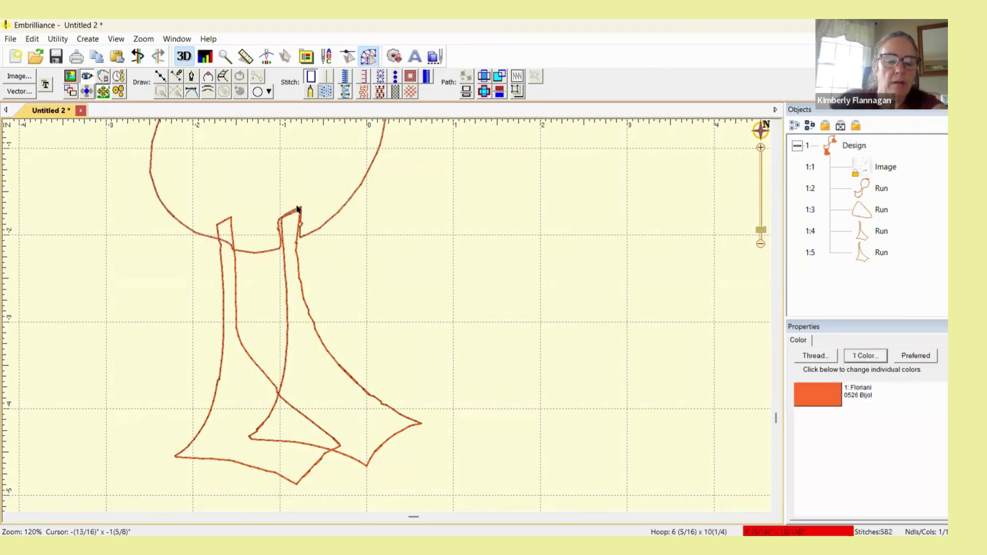
click(279, 230)
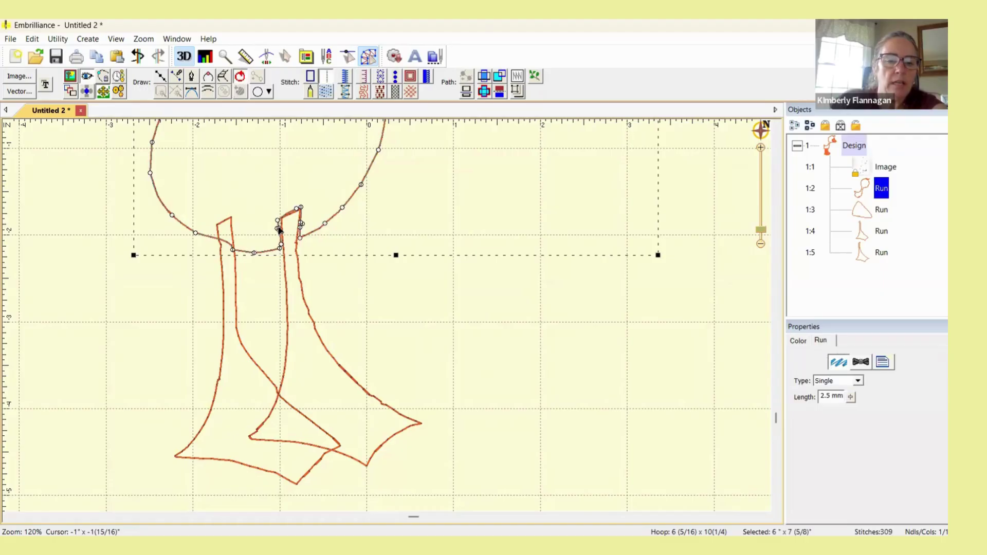
key(Delete)
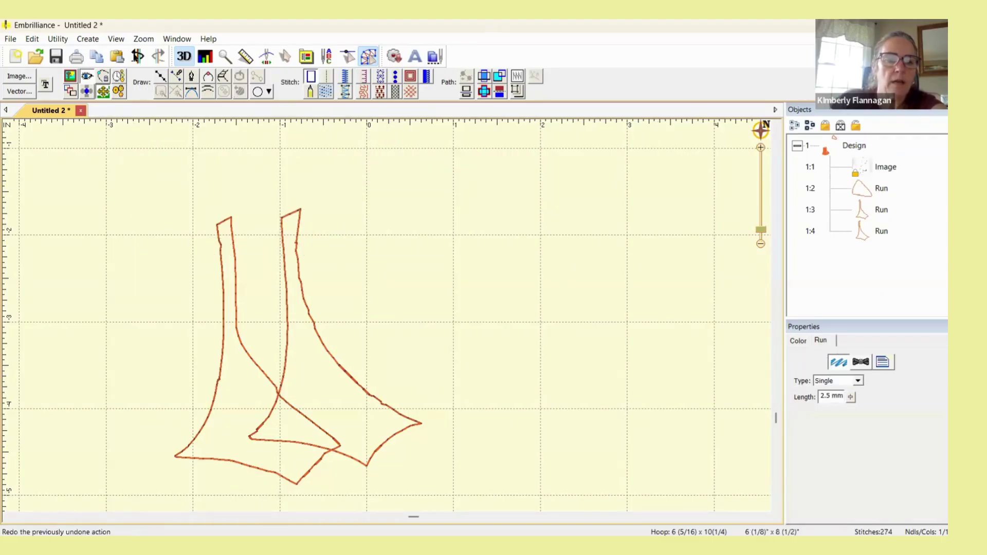
click(137, 57)
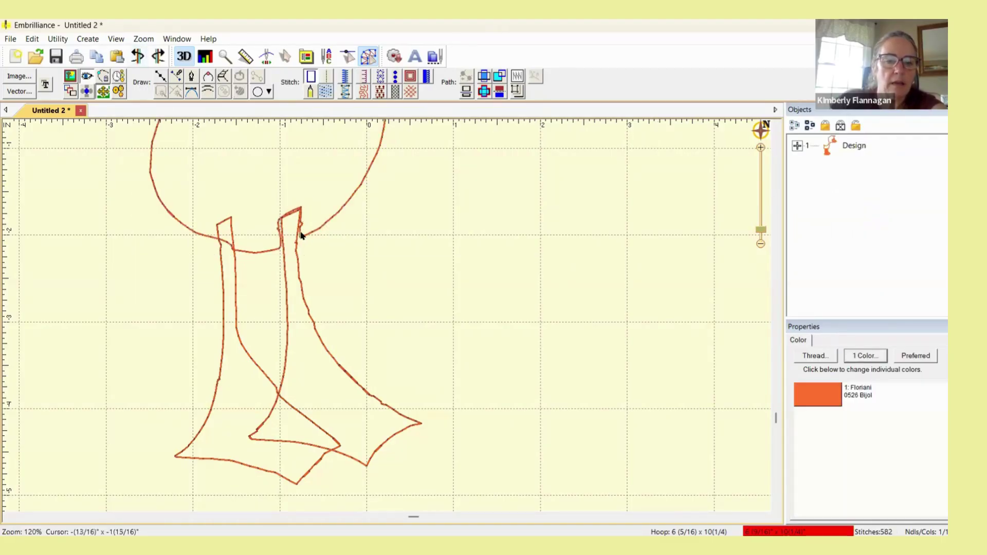
- Delete the body outline's remaining nodes around the front leg notch so the belly edge runs continuously across the leg
click(302, 232)
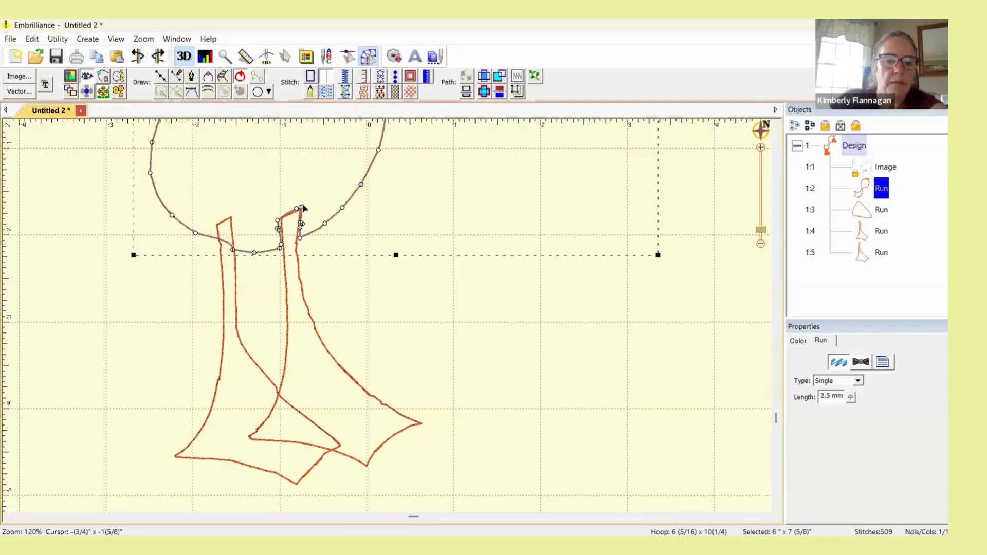
mouse_move(303, 208)
mouse_down()
mouse_move(281, 235)
mouse_move(302, 223)
mouse_up()
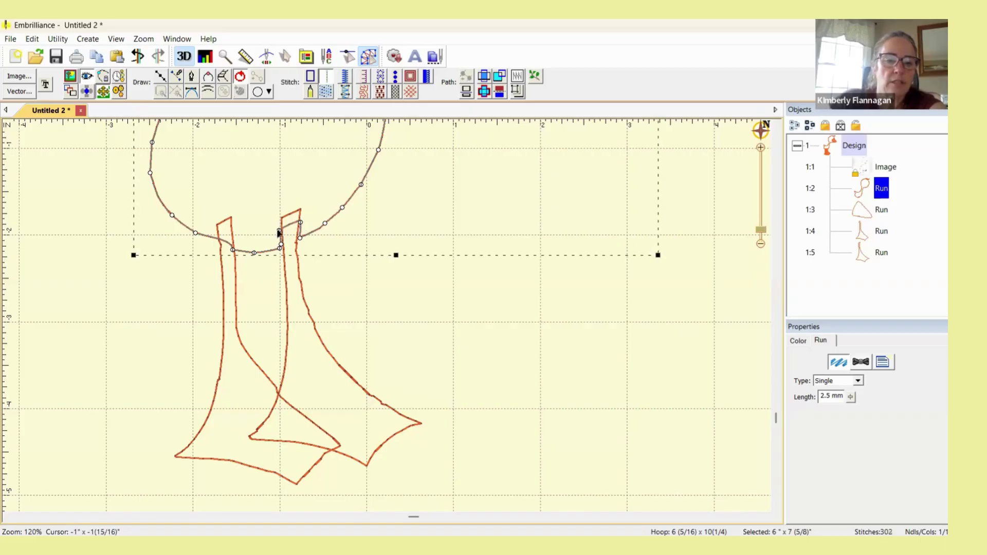
click(280, 230)
key(Delete)
key(Delete)
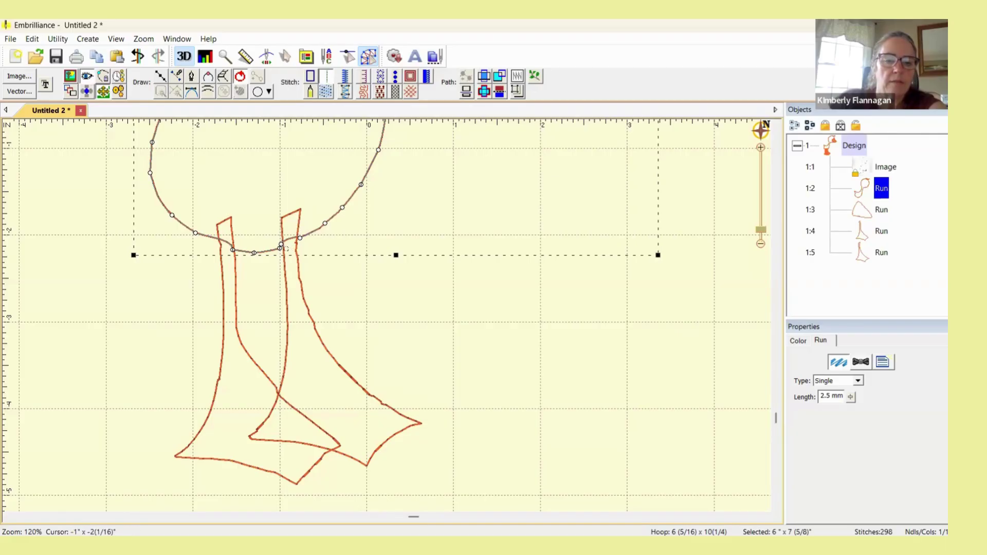
key(Delete)
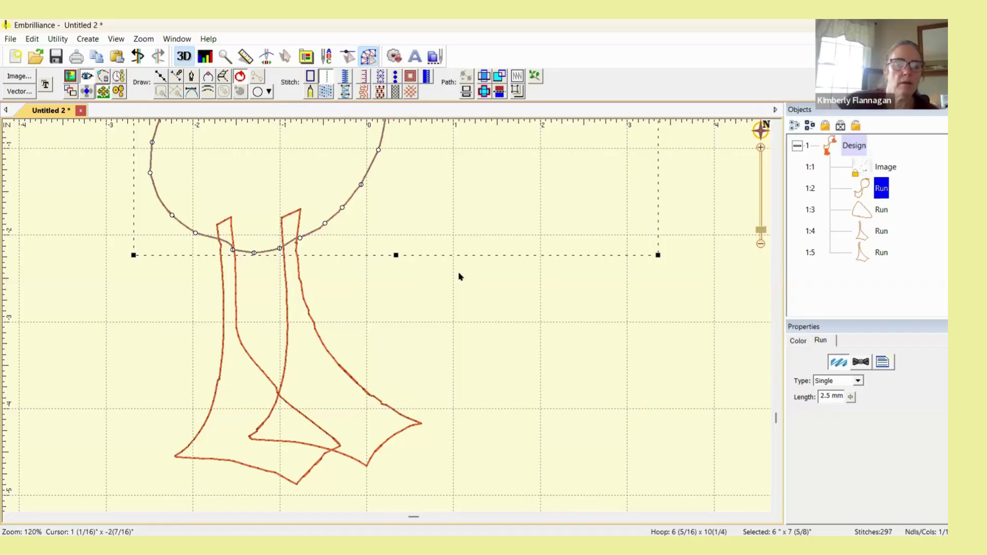
scroll(459, 277, down, 3)
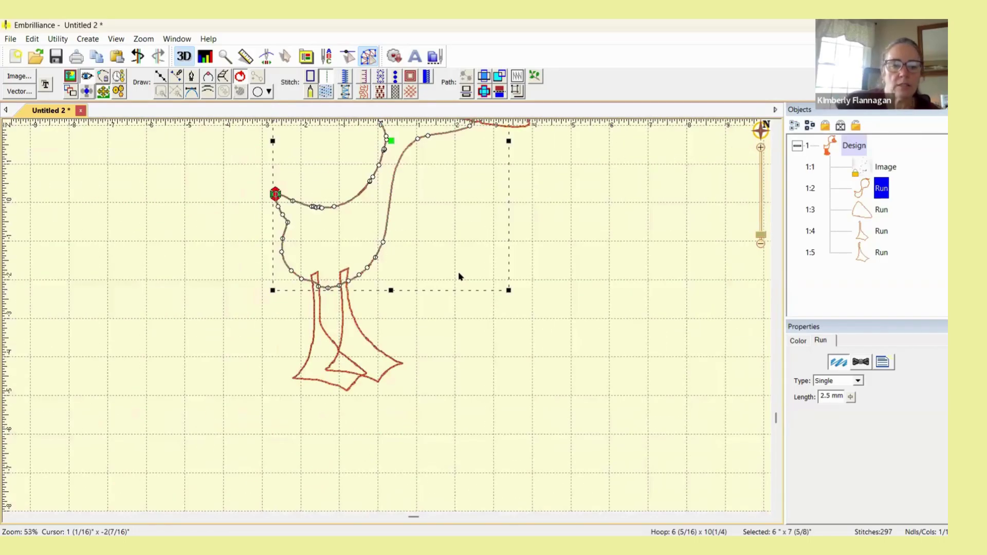
- Convert the body, beak and both leg outlines from run stitches to appliqué
scroll(459, 277, down, 1)
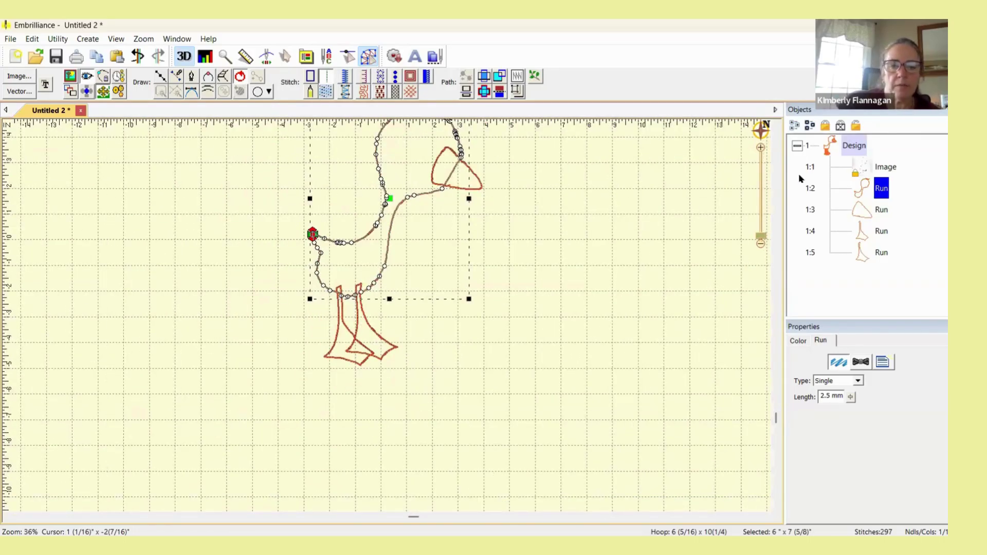
click(861, 146)
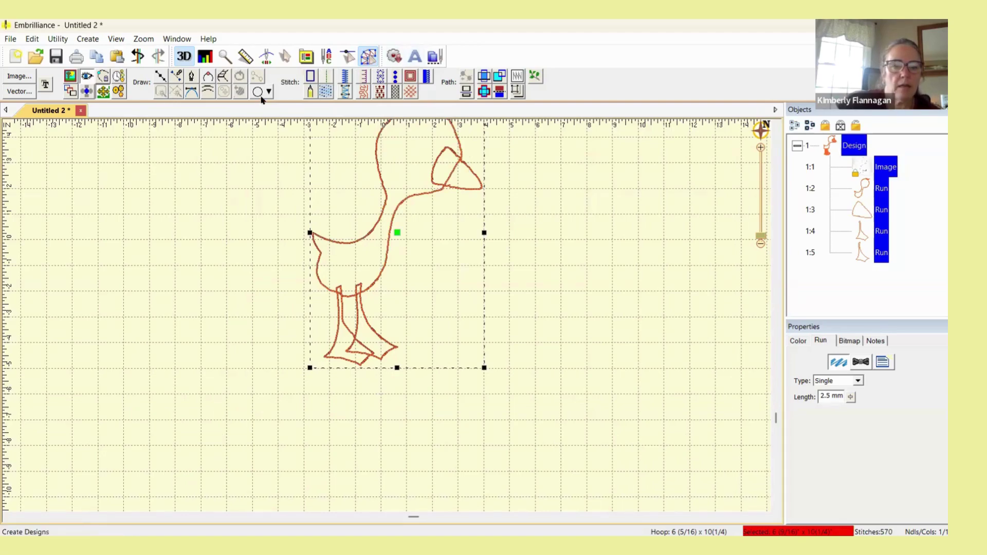
key(Escape)
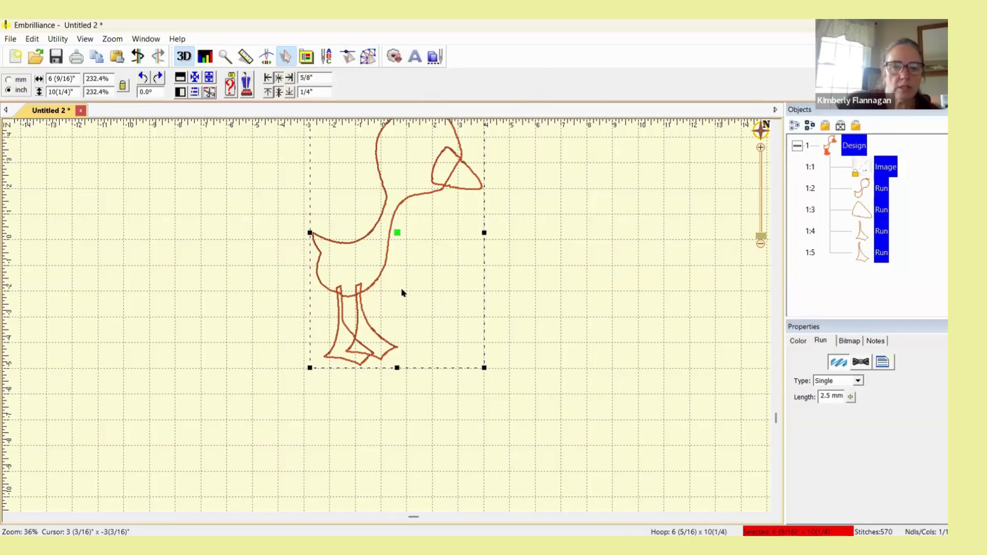
scroll(471, 292, up, 3)
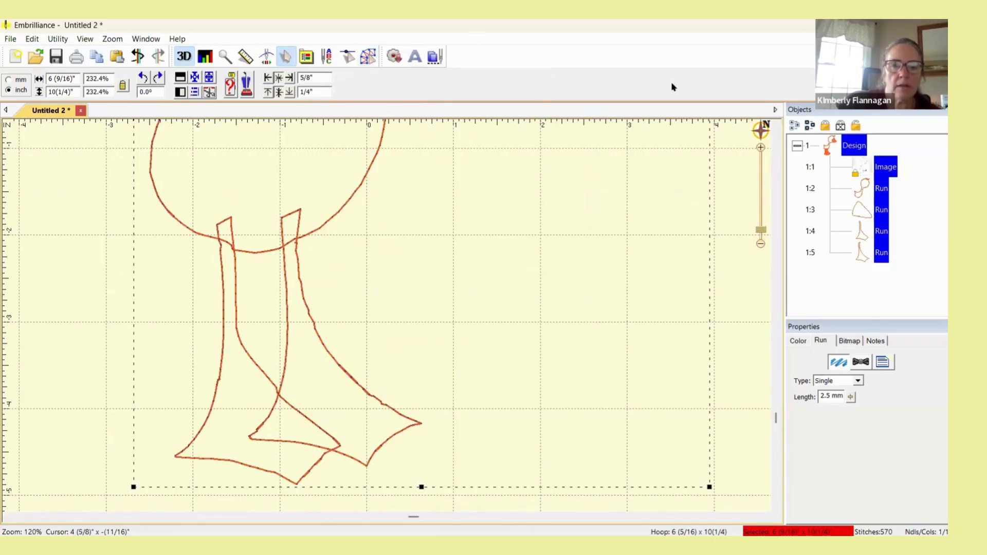
click(368, 56)
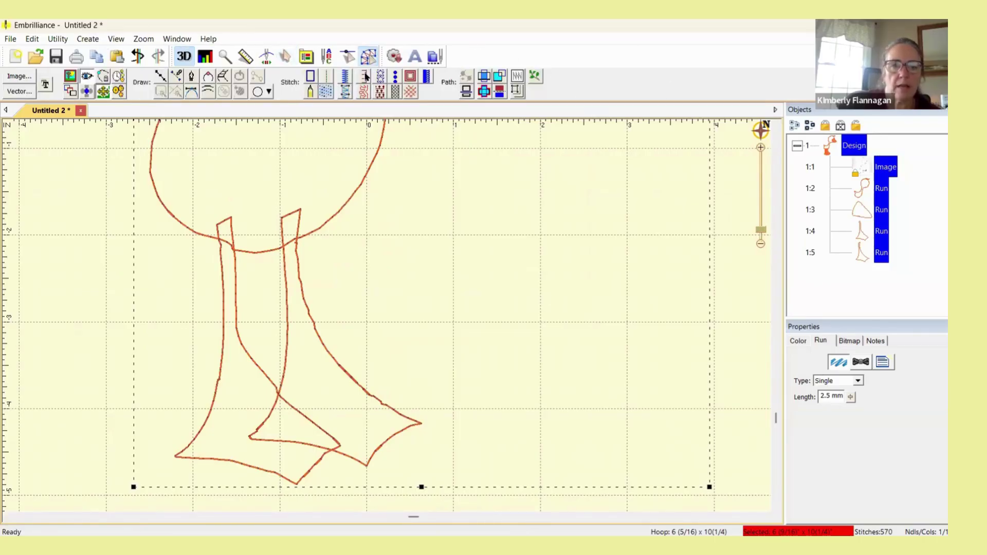
click(366, 76)
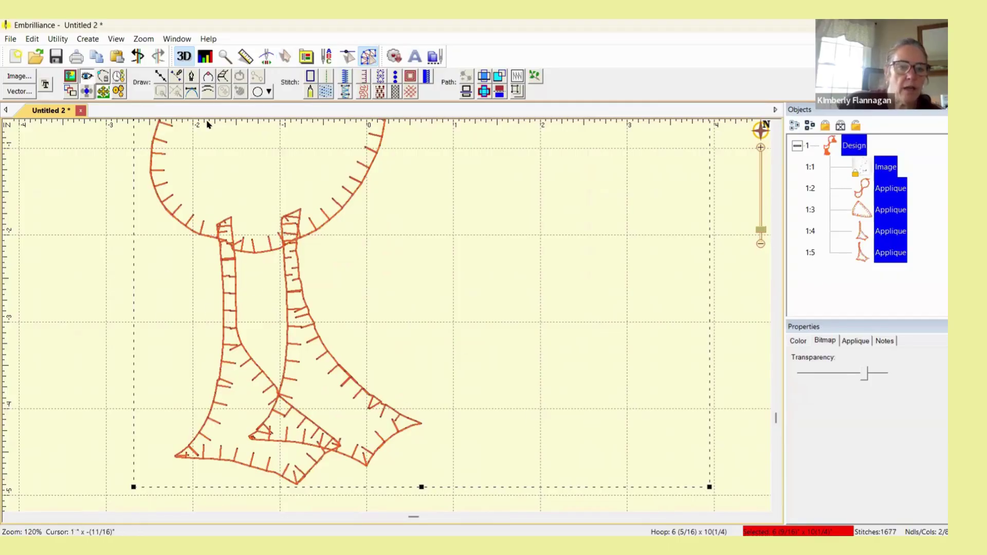
- Apply hidden-stitch removal to the whole design and move the duck down about 2 3/4 inches
click(369, 56)
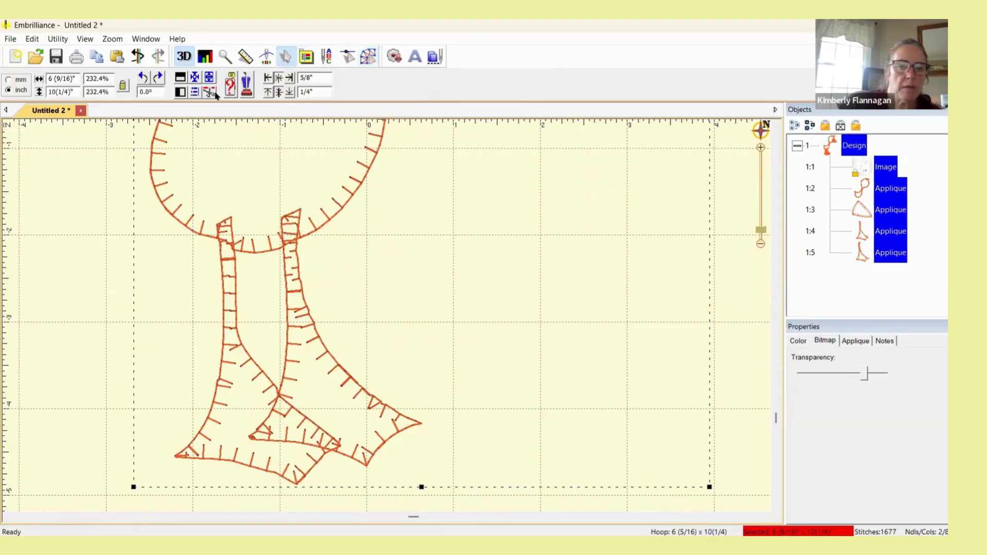
click(210, 93)
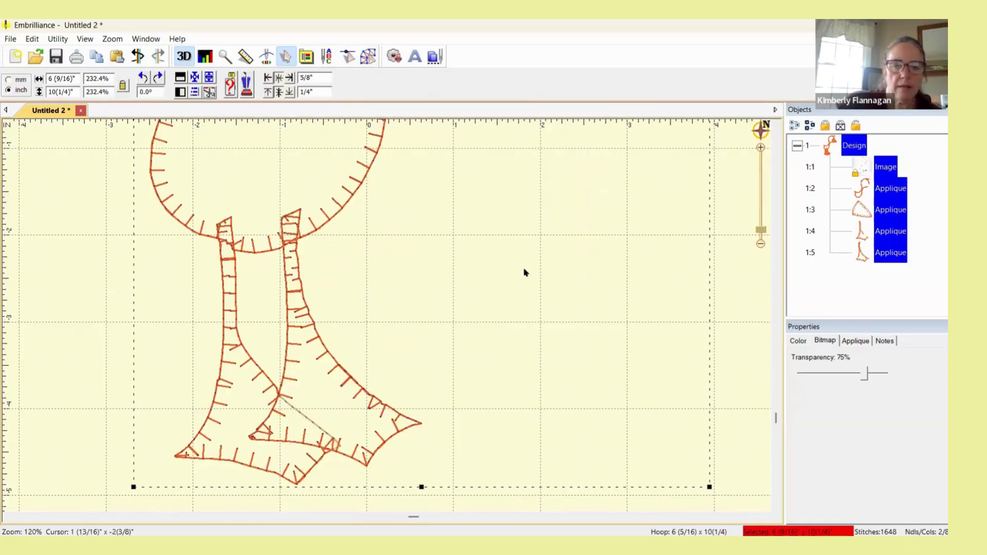
scroll(524, 273, down, 2)
scroll(525, 272, down, 3)
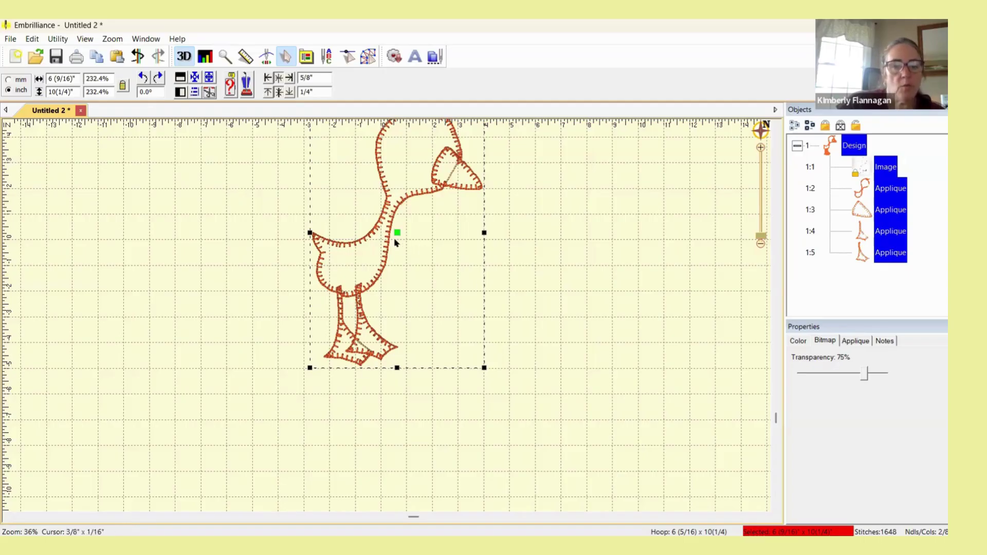
drag(397, 234, 396, 303)
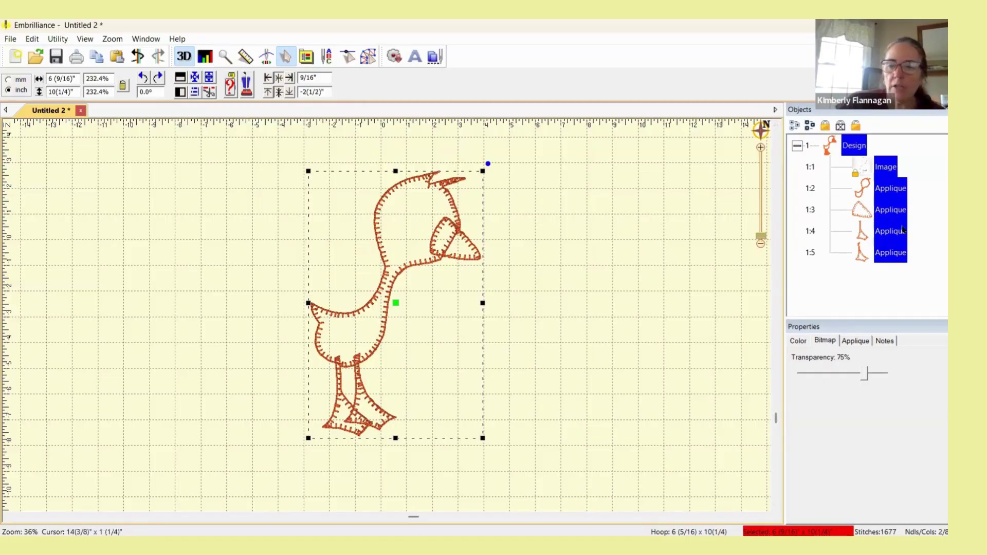
- Convert the front leg appliqué's thread colors to the preferred thread brand
click(899, 250)
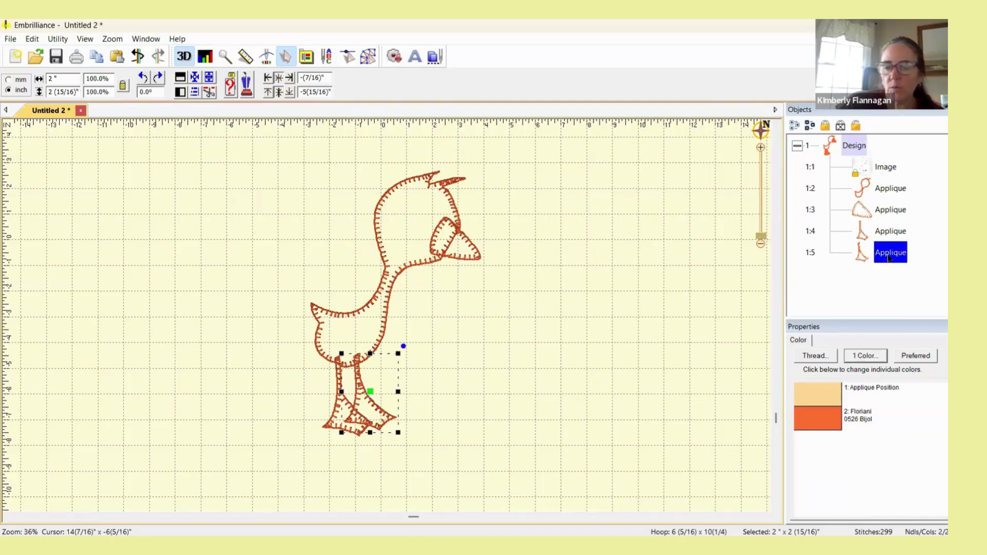
click(913, 356)
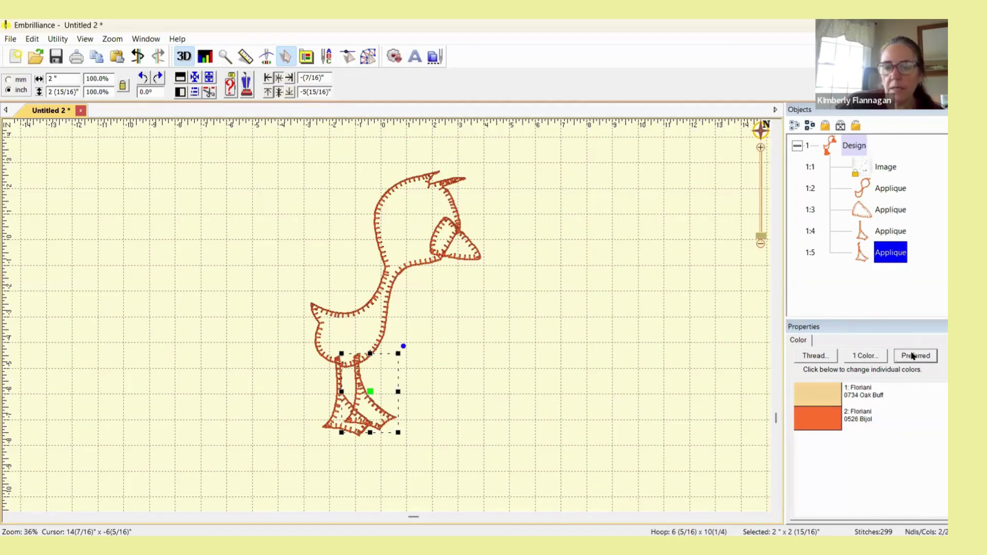
- Set the blanket border of both leg appliqués to a stitch length of 3.5 mm and a stitch width of 2.4
click(368, 56)
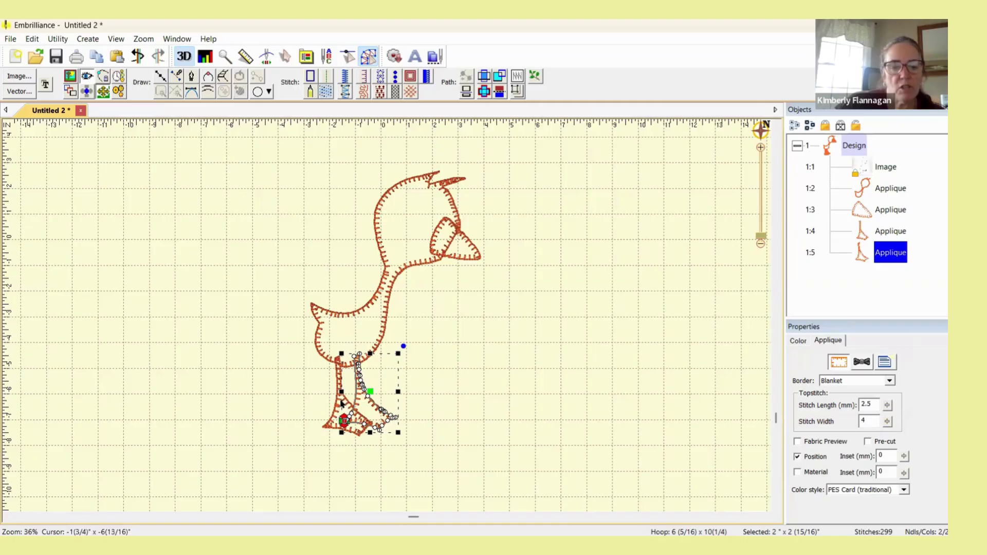
mouse_move(343, 421)
mouse_down()
mouse_move(355, 431)
mouse_move(380, 424)
mouse_move(385, 401)
mouse_move(343, 421)
mouse_up()
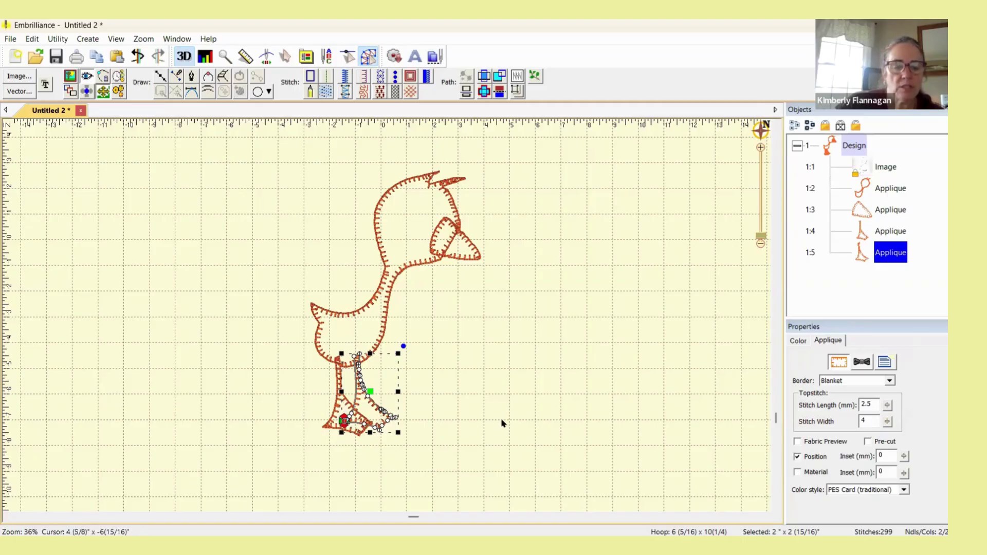
shift+click(880, 232)
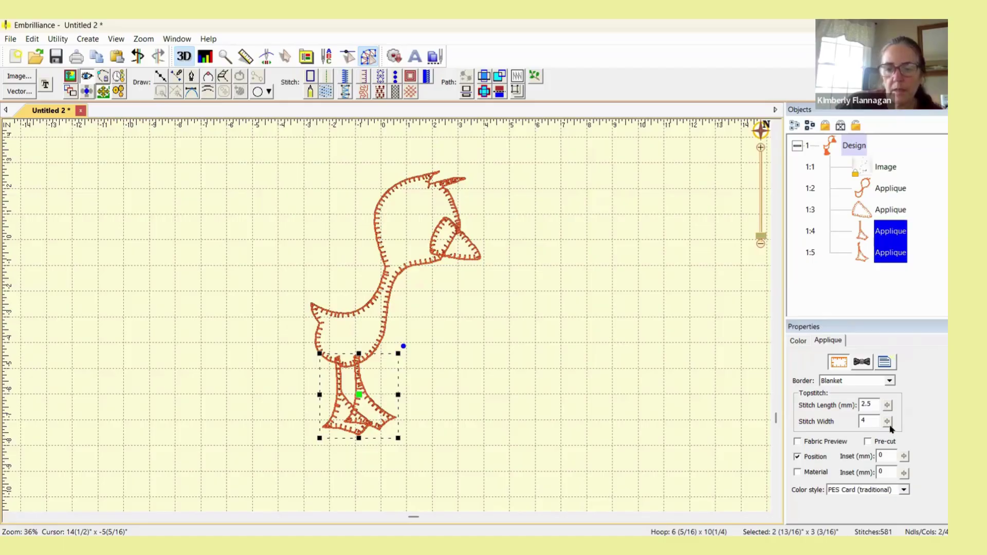
drag(890, 426, 889, 396)
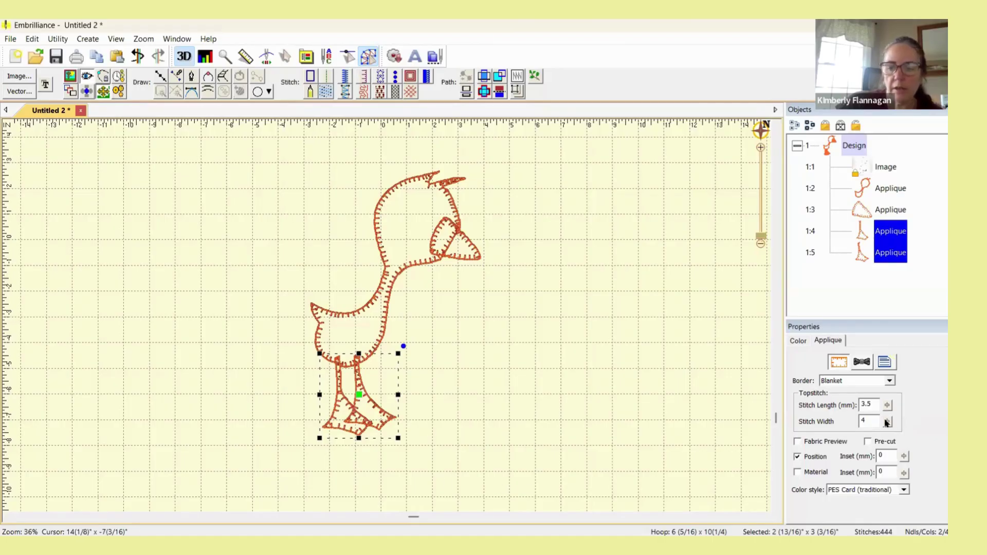
drag(890, 421, 893, 456)
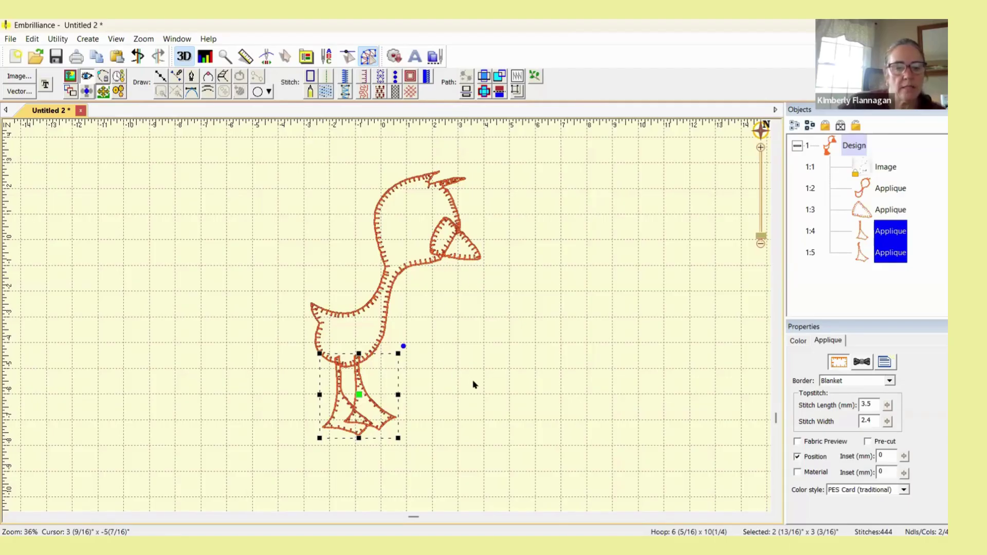
- Select the duck's body appliqué to show its border stitch properties
click(895, 189)
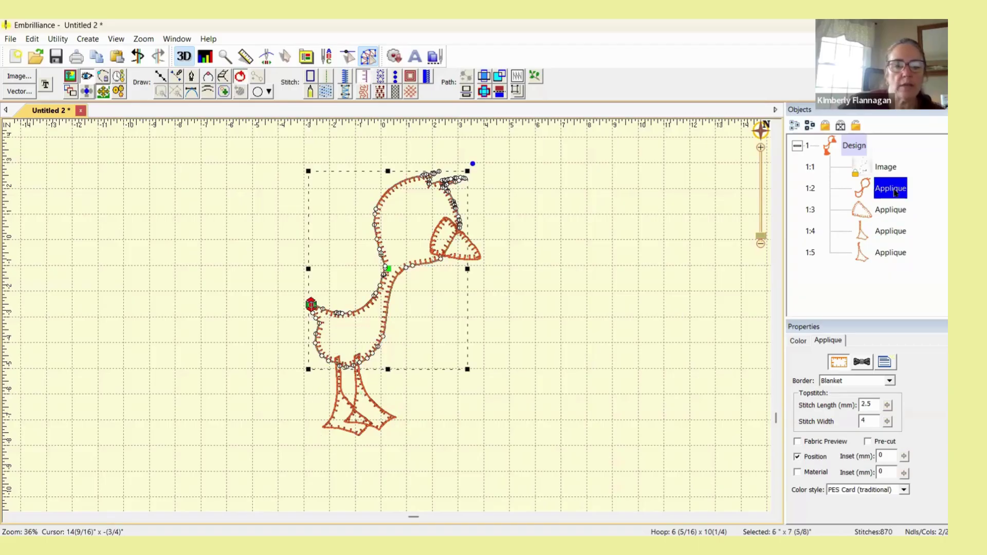